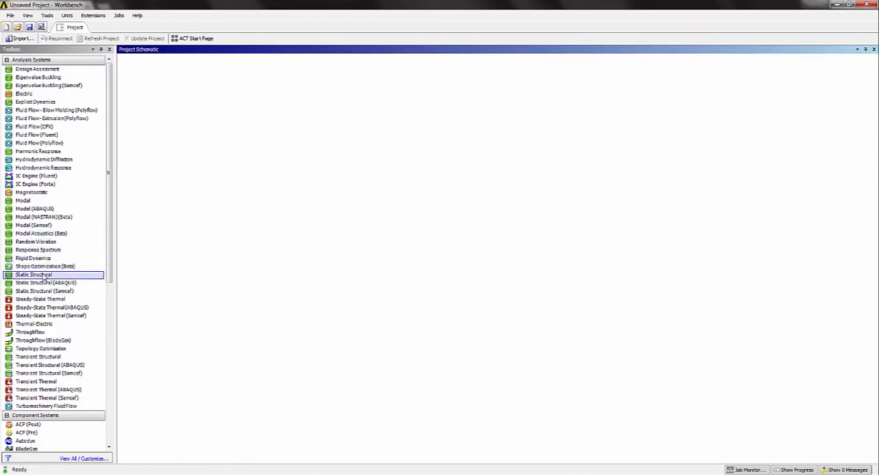
# Add a Static Structural system to the project schematic and import Tampa Superior.SLDPRT as its geometry
pyautogui.moveTo(42, 276); pyautogui.dragTo(164, 116)
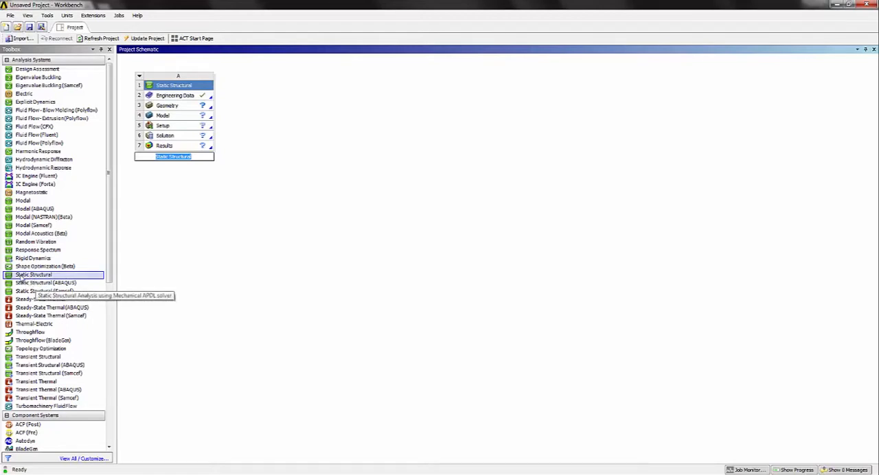
pyautogui.click(347, 125)
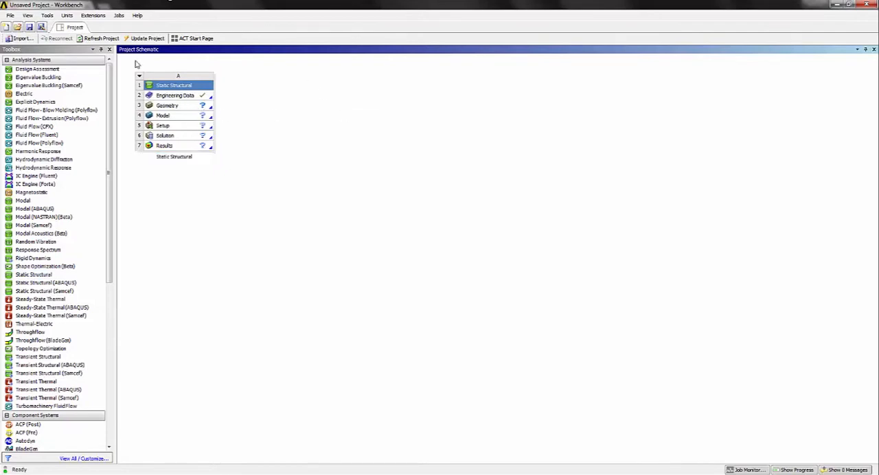
pyautogui.click(167, 108)
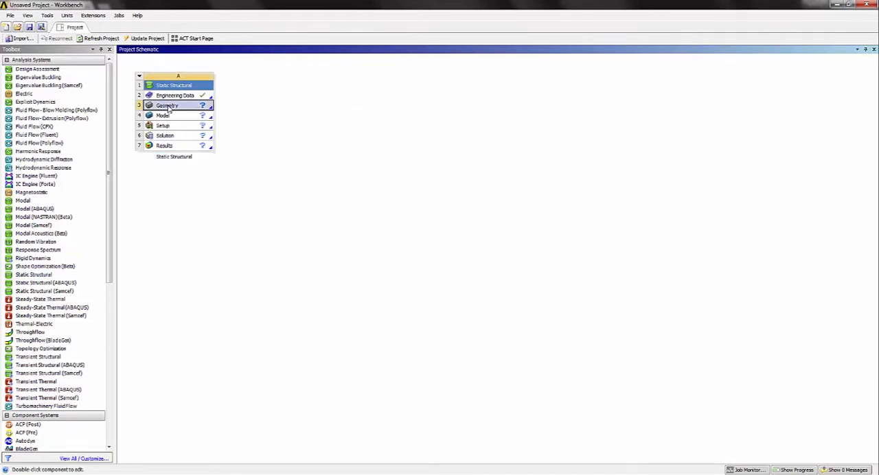
pyautogui.rightClick(167, 108)
pyautogui.moveTo(220, 131)
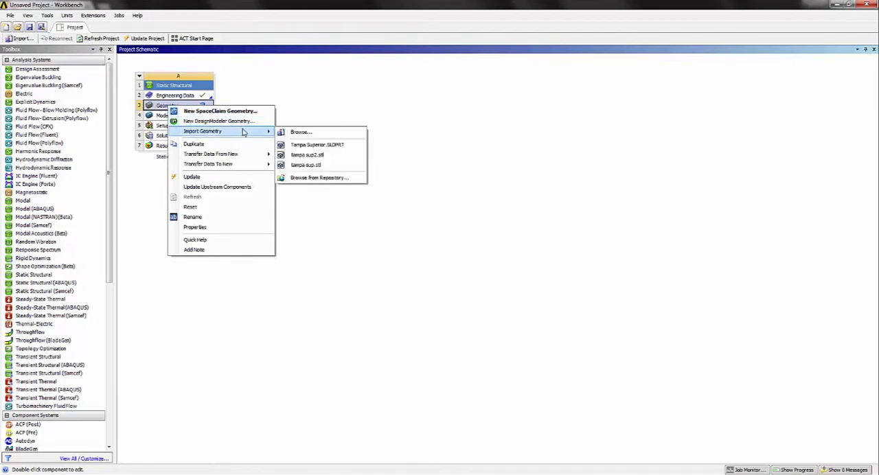
pyautogui.click(306, 145)
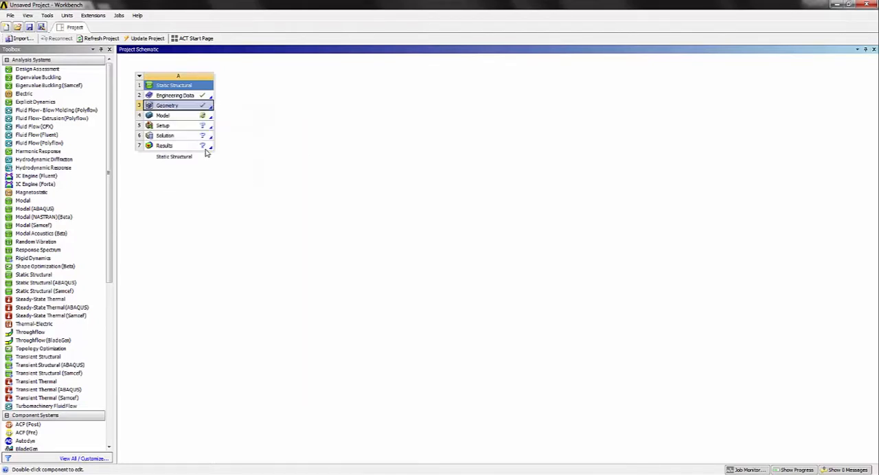
# Open the analysis system's model in Mechanical and inspect the imported cover from both sides
pyautogui.click(167, 118)
pyautogui.doubleClick(164, 118)
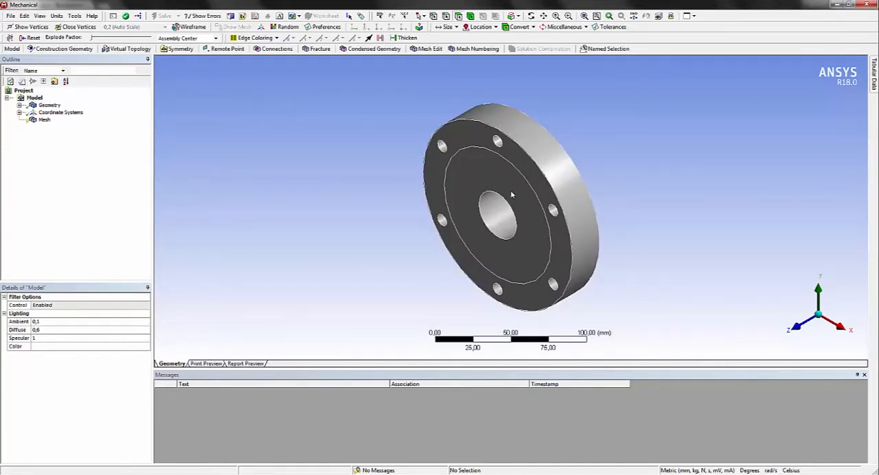
pyautogui.moveTo(482, 236); pyautogui.dragTo(364, 149, button='middle')
pyautogui.moveTo(646, 305); pyautogui.dragTo(361, 216, button='middle')
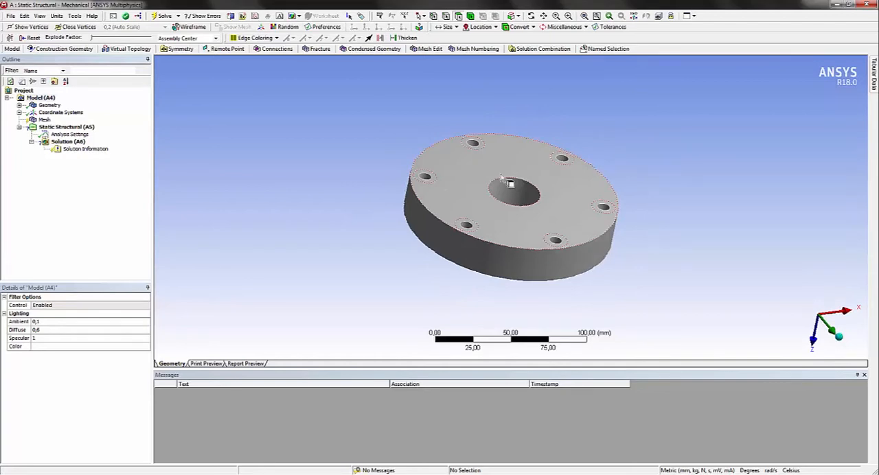
pyautogui.moveTo(375, 174); pyautogui.dragTo(529, 168, button='middle')
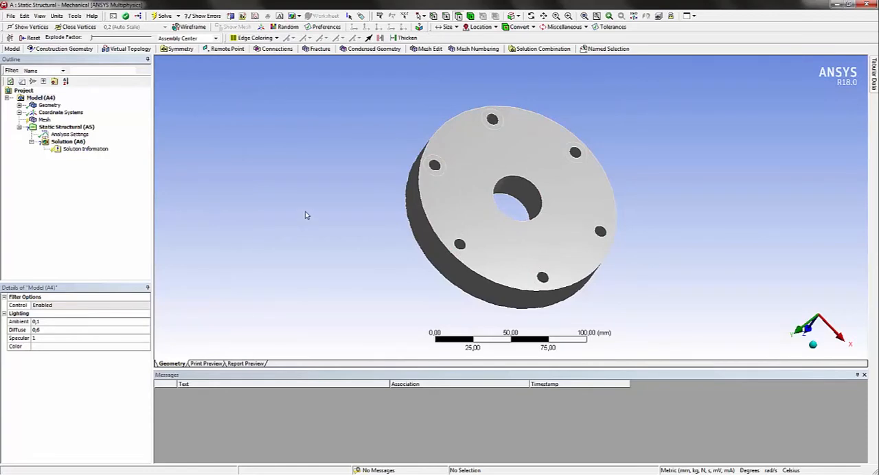
# Add a mesh method scoped to the Tampa Superior body and set it to Tetrahedrons
pyautogui.click(19, 105)
pyautogui.click(44, 127)
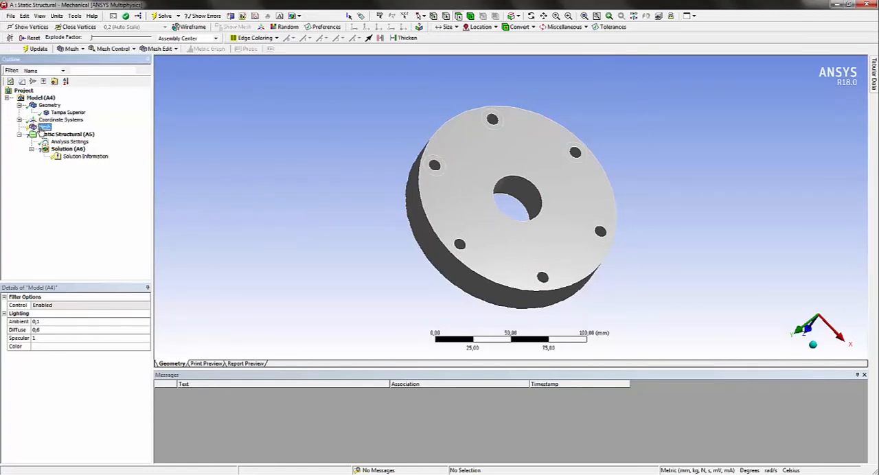
pyautogui.click(114, 51)
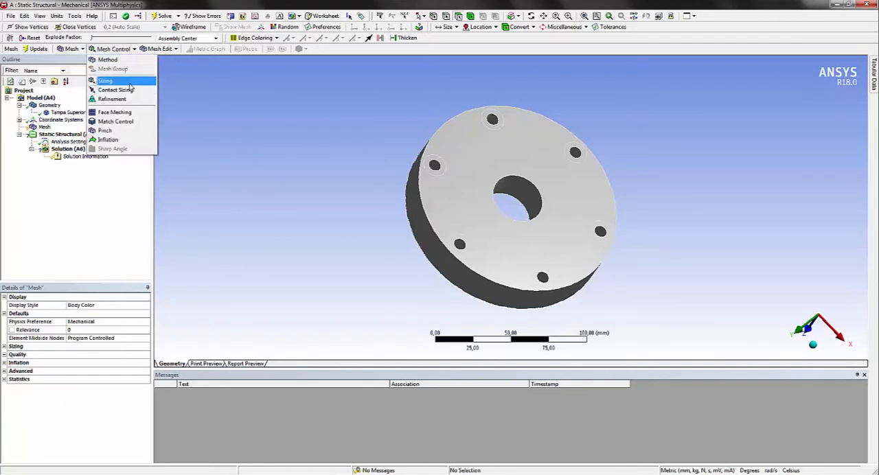
pyautogui.click(108, 60)
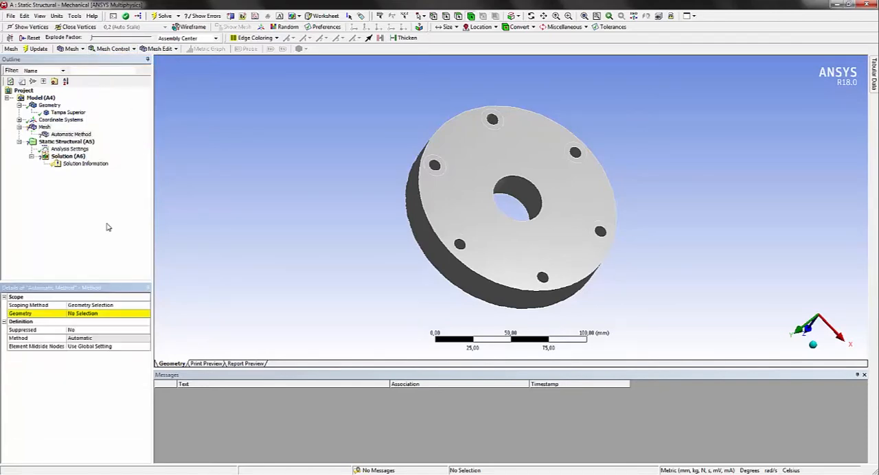
pyautogui.click(483, 183)
pyautogui.click(77, 313)
pyautogui.click(84, 313)
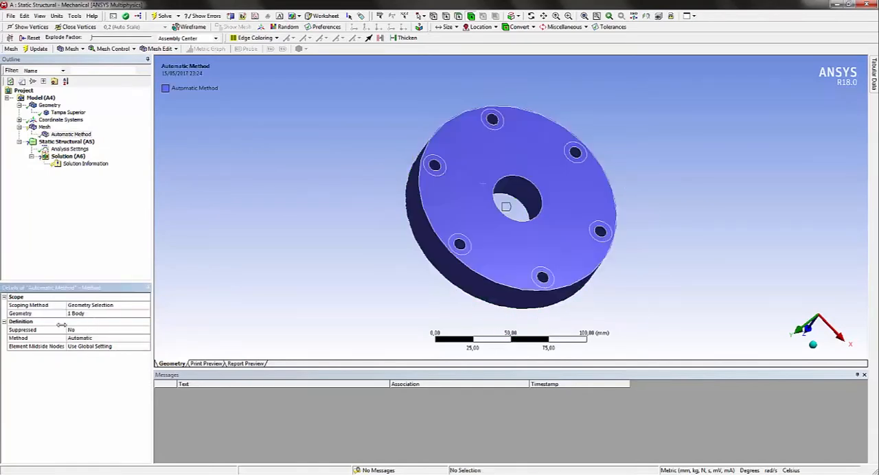
pyautogui.click(80, 340)
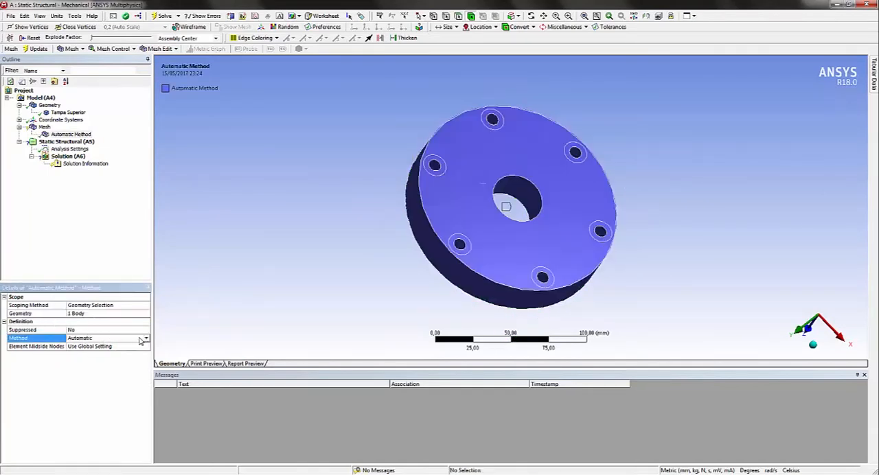
pyautogui.click(146, 338)
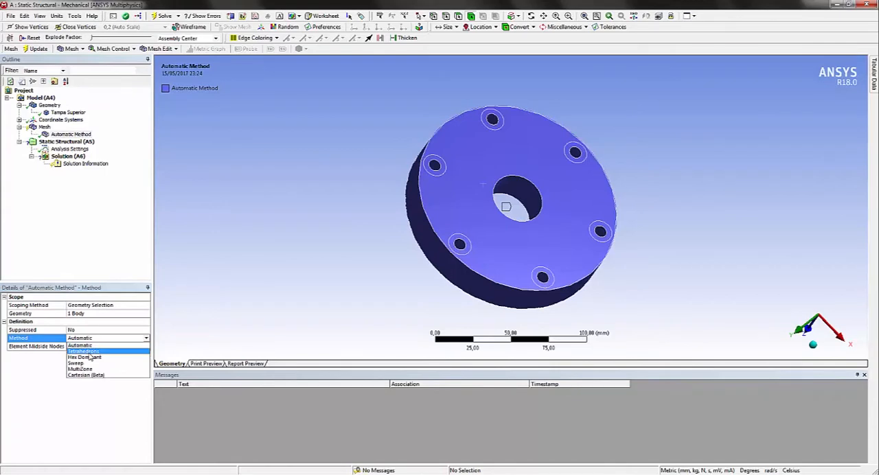
pyautogui.click(84, 351)
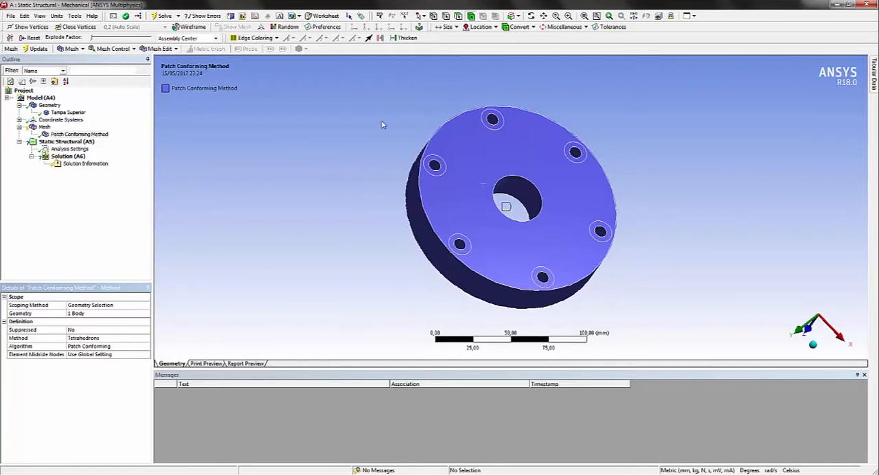
# Add a sizing control to the mesh and switch its geometry selection to faces
pyautogui.click(45, 127)
pyautogui.click(114, 49)
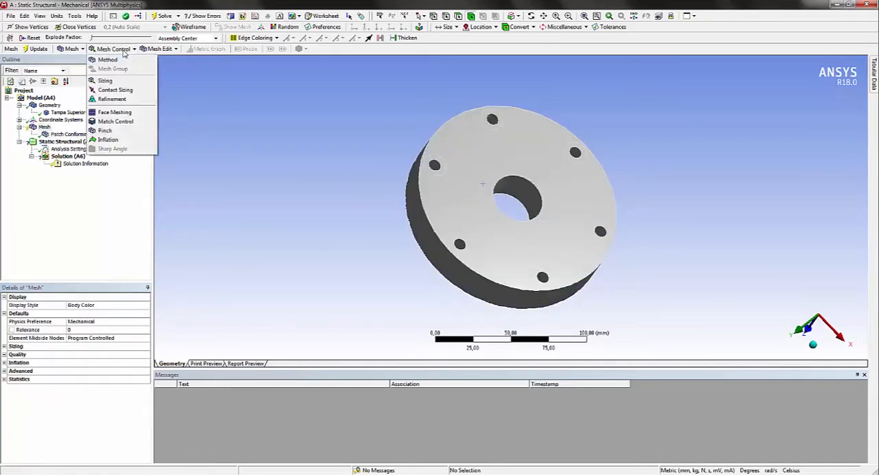
pyautogui.click(292, 197)
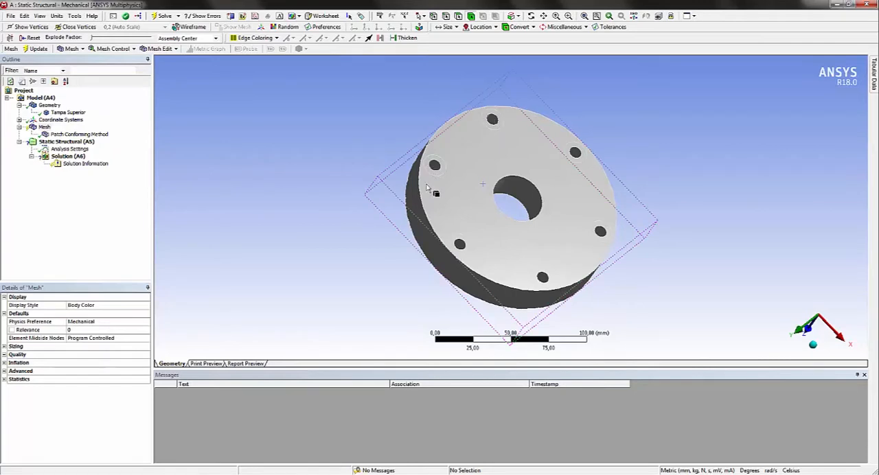
pyautogui.moveTo(687, 265); pyautogui.dragTo(467, 225, button='middle')
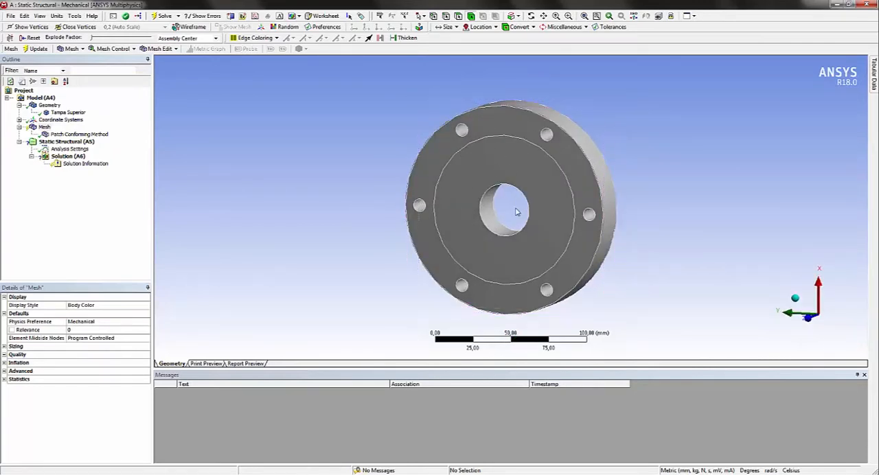
pyautogui.moveTo(517, 212); pyautogui.dragTo(364, 261, button='middle')
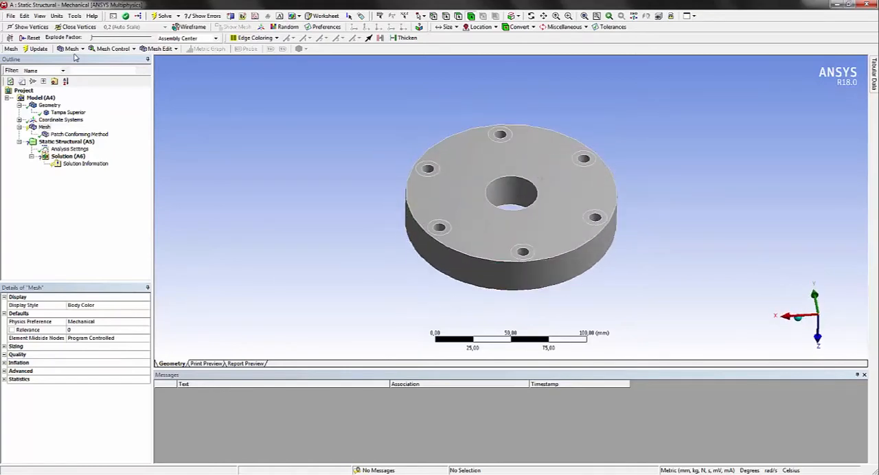
pyautogui.click(131, 48)
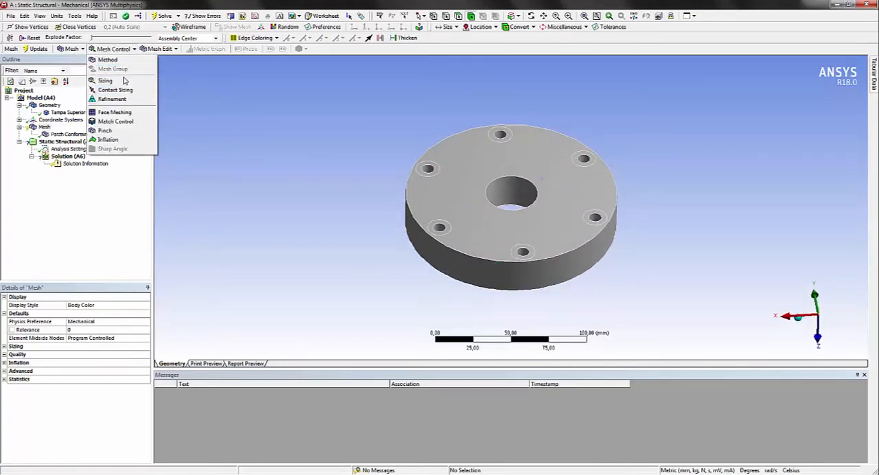
pyautogui.click(114, 81)
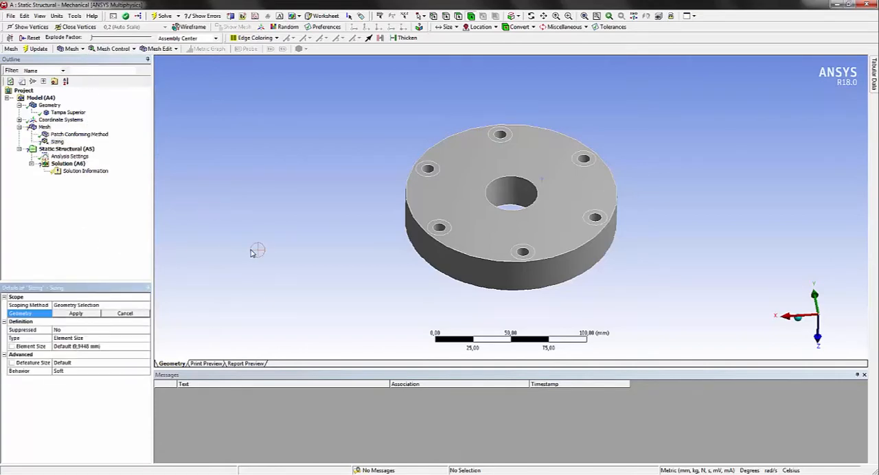
pyautogui.click(502, 136)
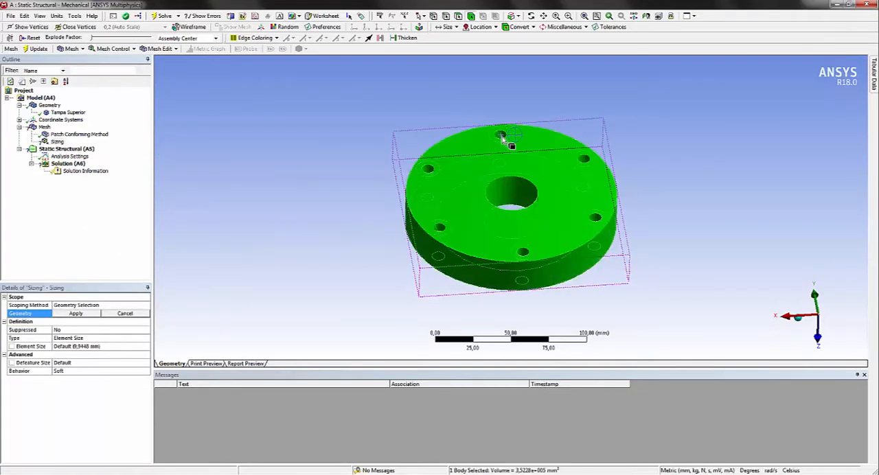
pyautogui.click(397, 97)
pyautogui.click(458, 15)
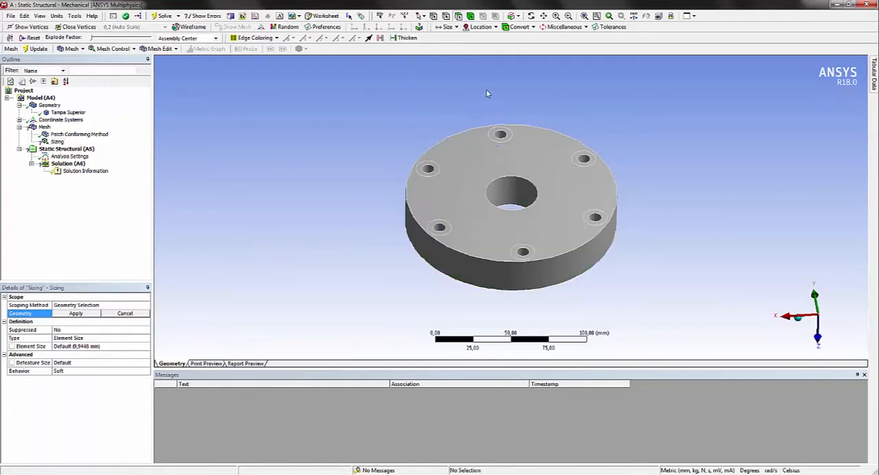
# Select the inner walls and surrounding ring faces of the six bolt holes for the sizing control
pyautogui.click(500, 135)
pyautogui.keyDown('ctrl'); pyautogui.click(500, 135); pyautogui.keyUp('ctrl')
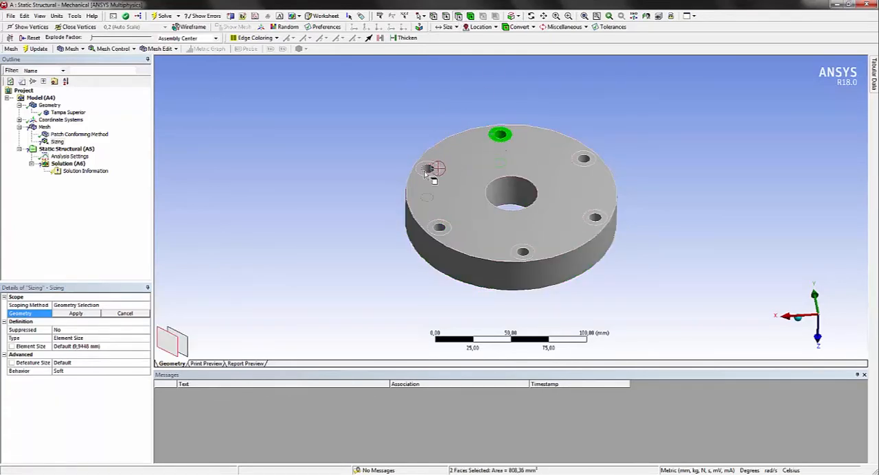
pyautogui.keyDown('ctrl'); pyautogui.click(431, 167); pyautogui.keyUp('ctrl')
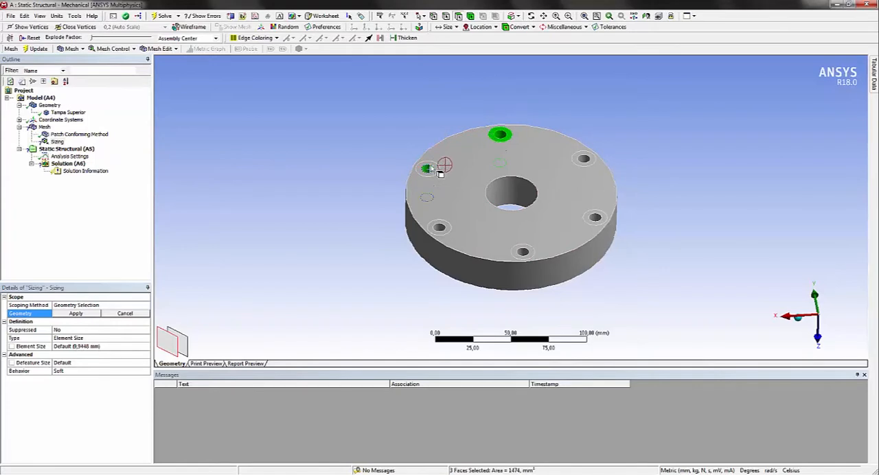
pyautogui.keyDown('ctrl'); pyautogui.click(445, 228); pyautogui.keyUp('ctrl')
pyautogui.keyDown('ctrl'); pyautogui.click(523, 251); pyautogui.keyUp('ctrl')
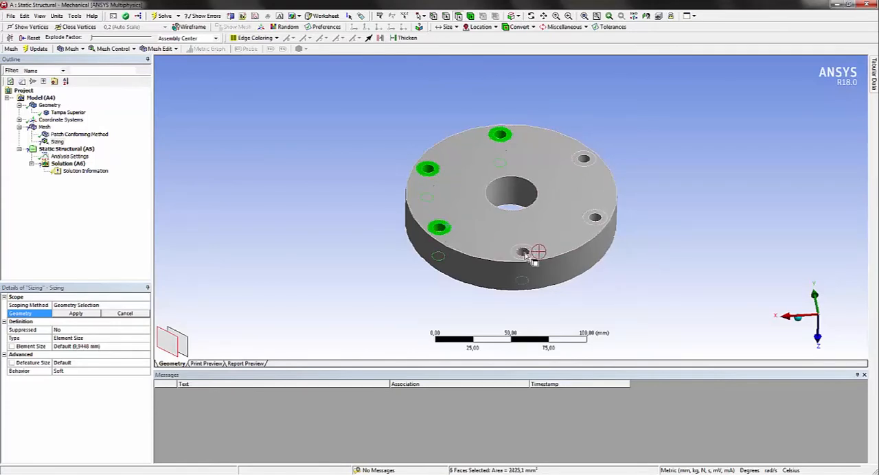
pyautogui.keyDown('ctrl'); pyautogui.click(595, 217); pyautogui.keyUp('ctrl')
pyautogui.keyDown('ctrl'); pyautogui.click(582, 158); pyautogui.keyUp('ctrl')
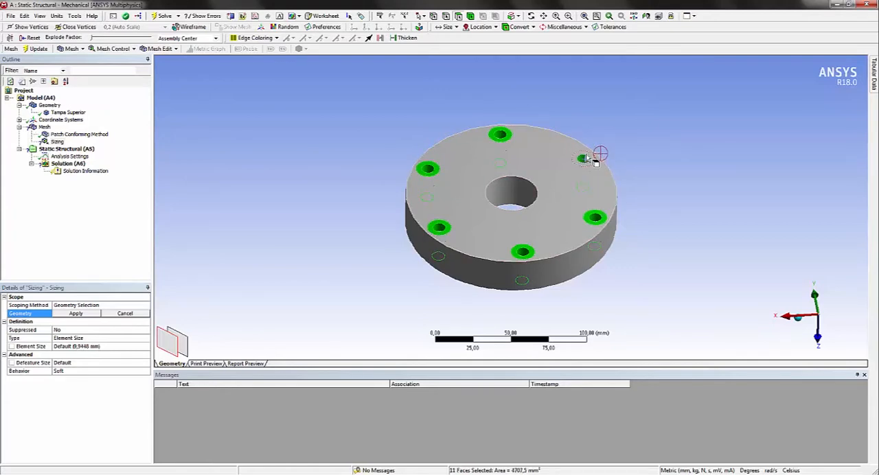
# Add the central bore and the circular face around it on the reverse side, and apply all selected faces to the sizing
pyautogui.moveTo(690, 235); pyautogui.dragTo(588, 126, button='middle')
pyautogui.keyDown('ctrl'); pyautogui.click(522, 193); pyautogui.keyUp('ctrl')
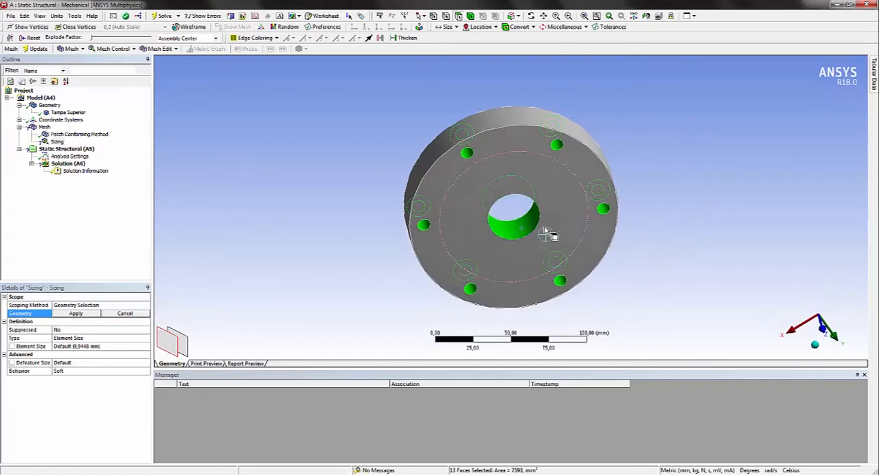
pyautogui.keyDown('ctrl'); pyautogui.click(562, 205); pyautogui.keyUp('ctrl')
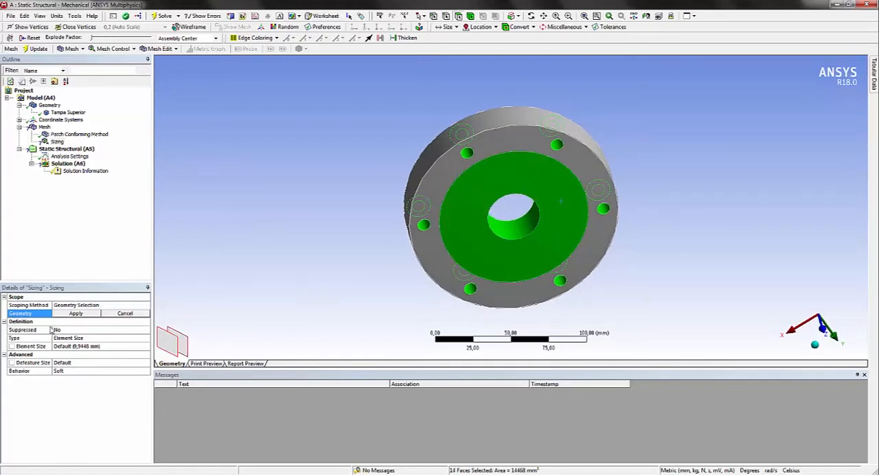
pyautogui.click(74, 314)
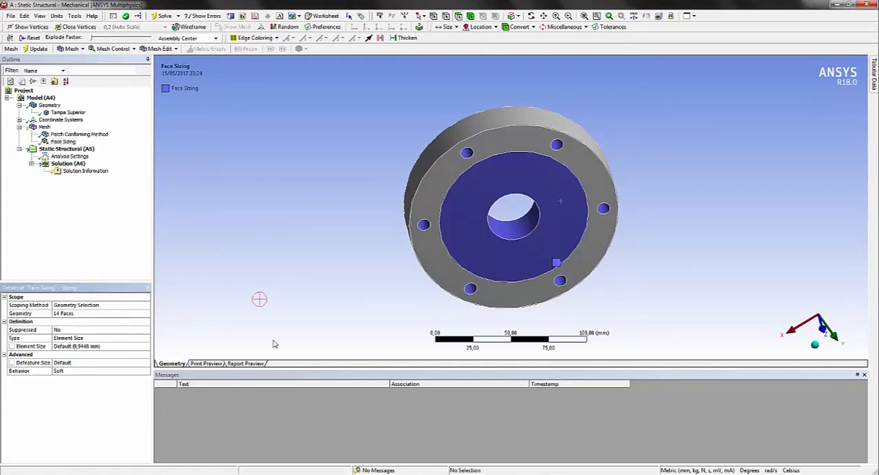
# Keep the face sizing type as Element Size and set the element size to 1,5 mm
pyautogui.click(86, 339)
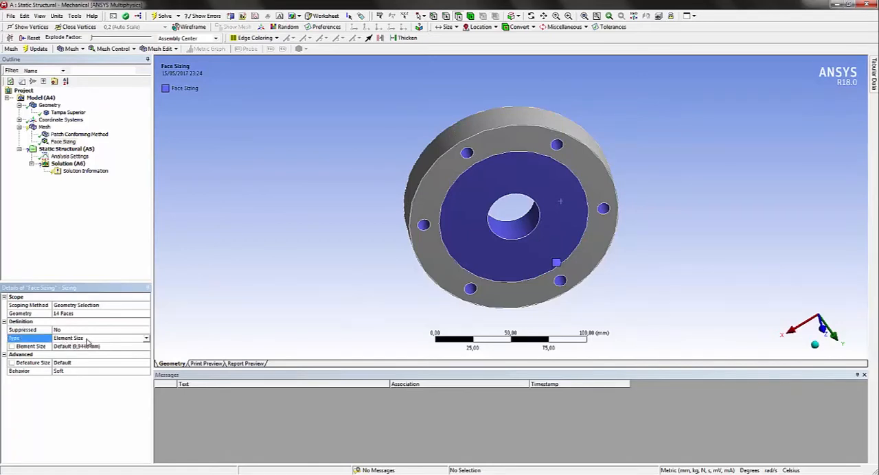
pyautogui.click(148, 339)
pyautogui.click(148, 339)
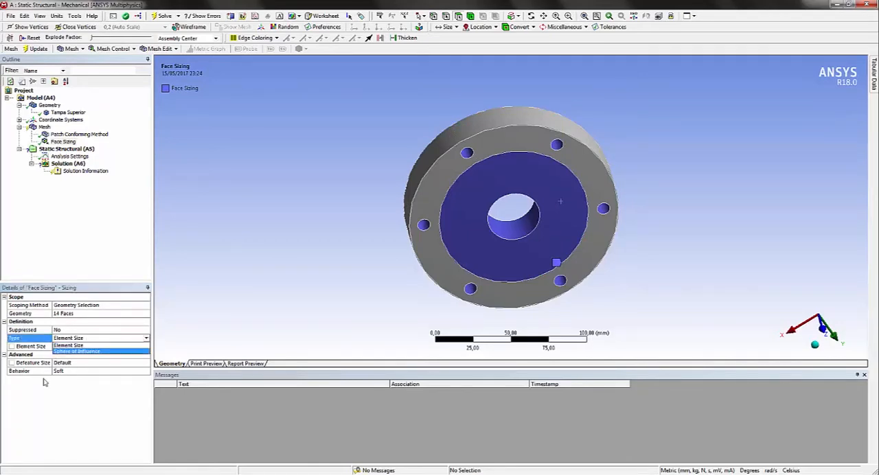
pyautogui.click(45, 381)
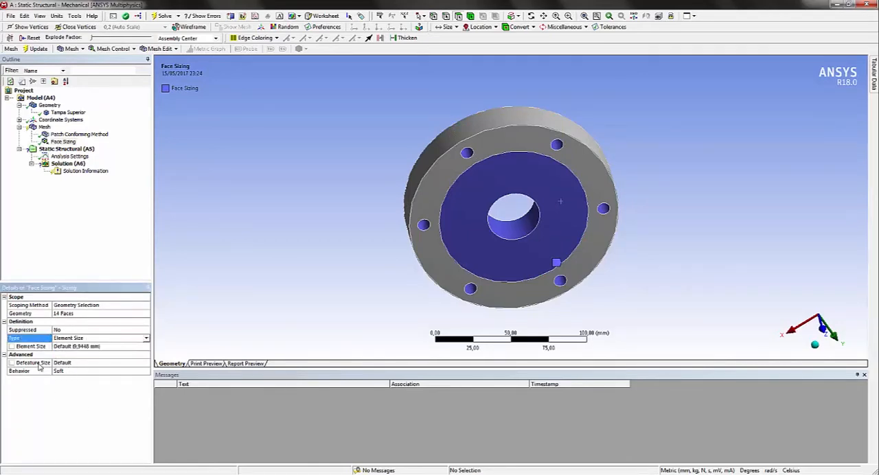
pyautogui.click(78, 346)
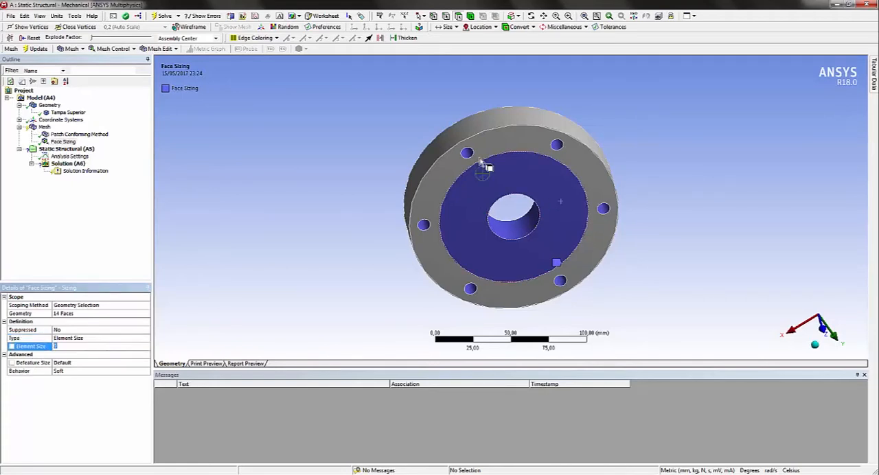
pyautogui.write('1,5')
pyautogui.press('Return')
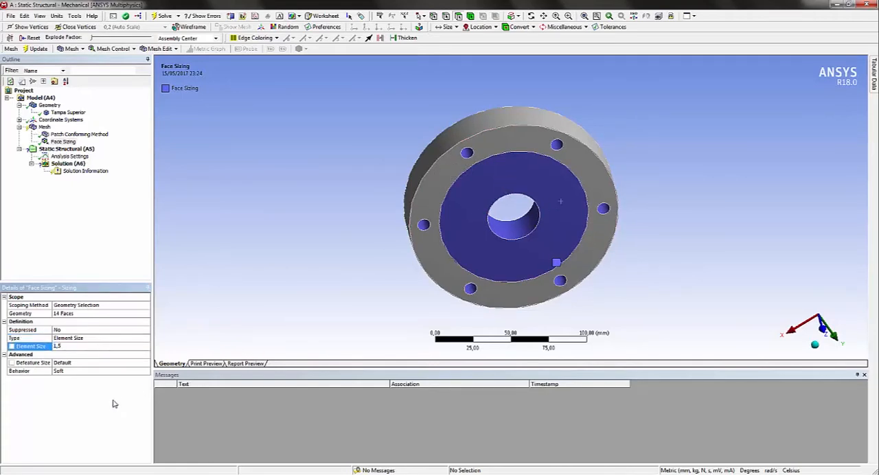
# Set the mesh's Size Function to Curvature and its Defeature Size to 3 mm
pyautogui.click(44, 127)
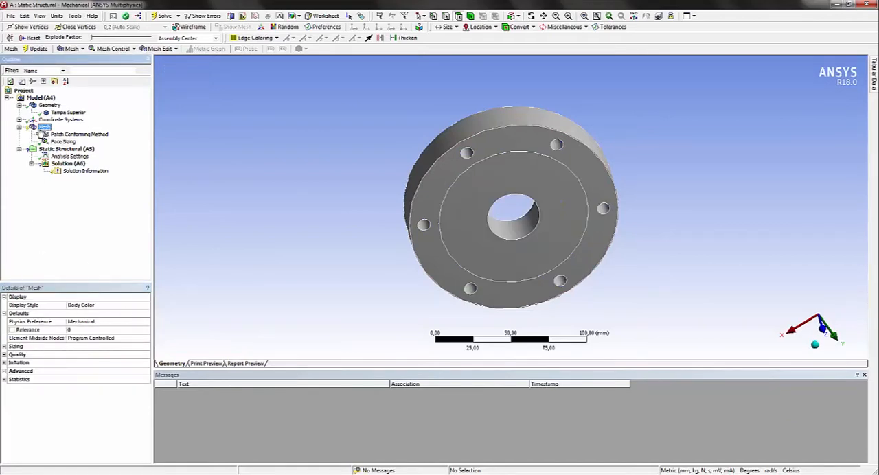
pyautogui.click(5, 347)
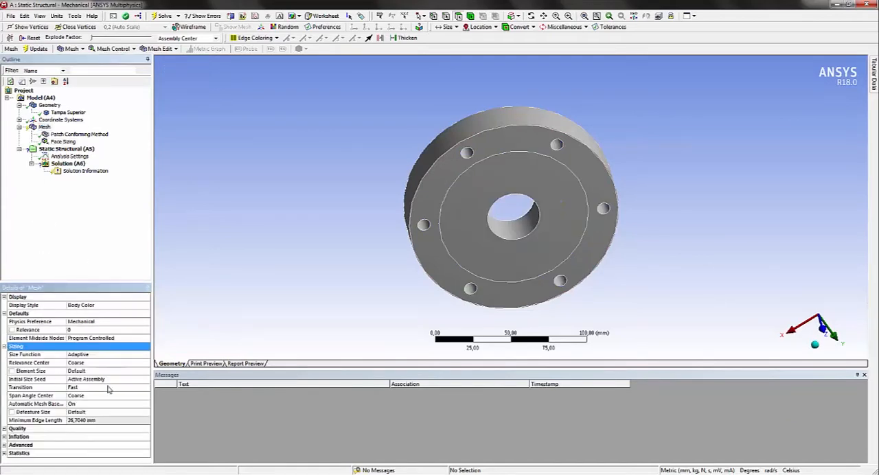
pyautogui.click(127, 357)
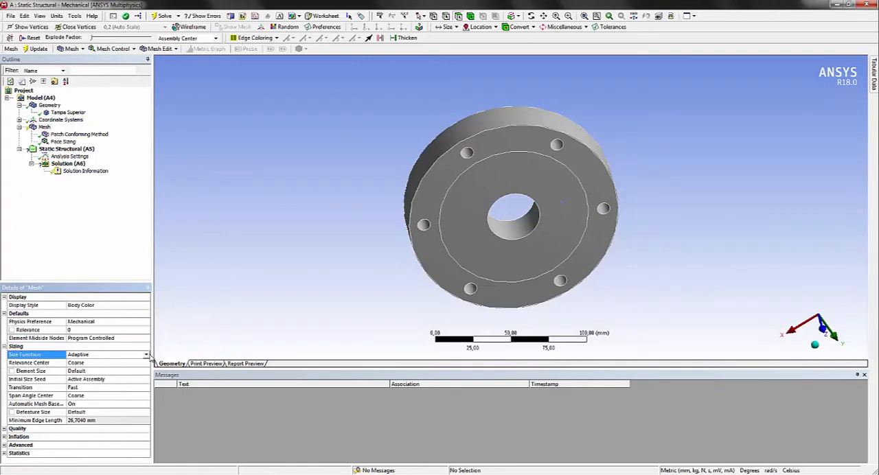
pyautogui.click(146, 355)
pyautogui.click(112, 378)
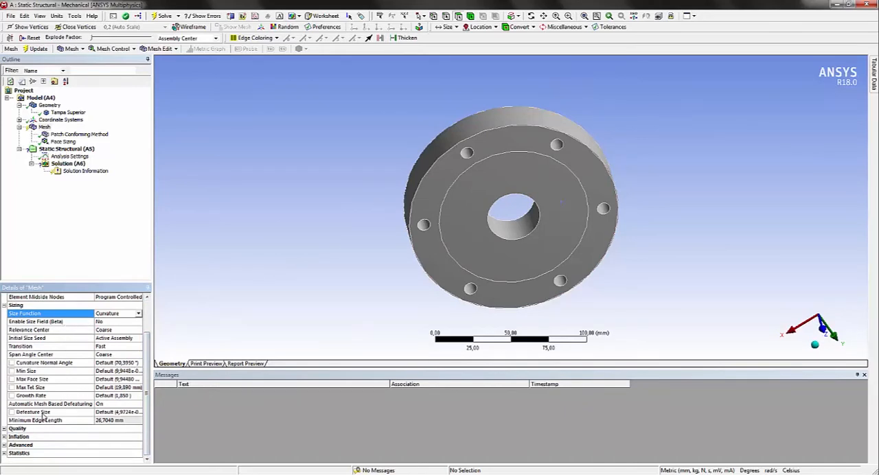
pyautogui.click(118, 412)
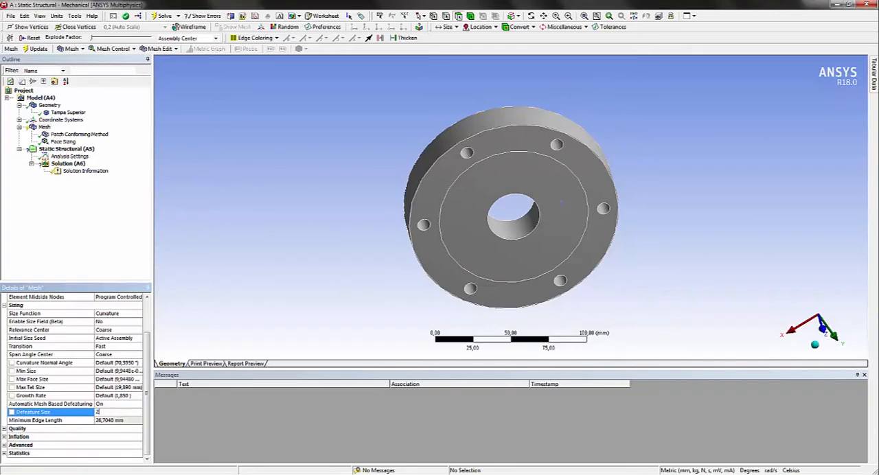
pyautogui.write('3')
pyautogui.press('Return')
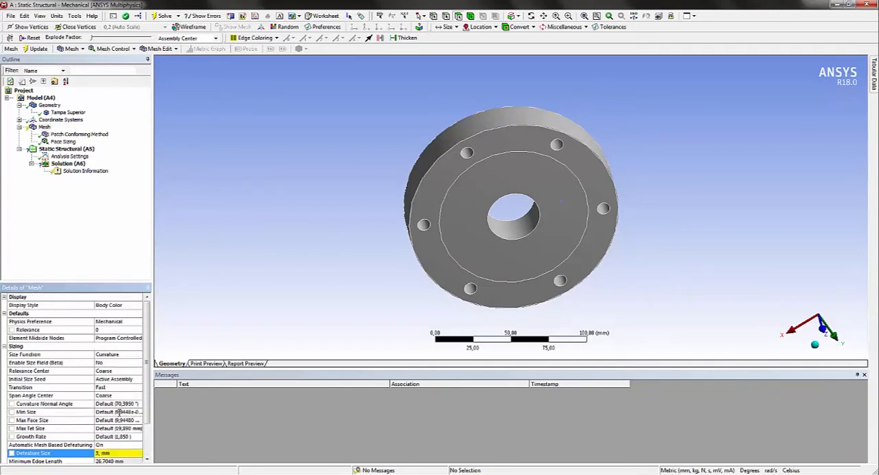
# Preview the surface mesh of the cover and inspect it around the bolt holes, central bore and outer rim
pyautogui.rightClick(34, 130)
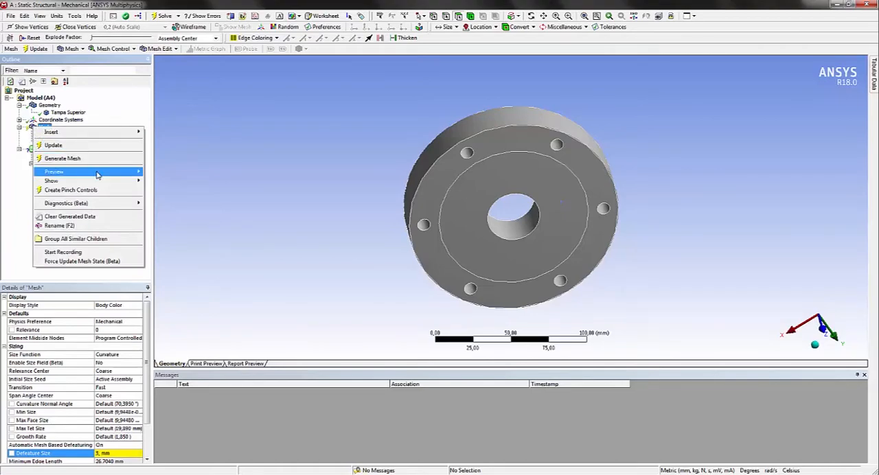
pyautogui.moveTo(97, 175)
pyautogui.click(173, 173)
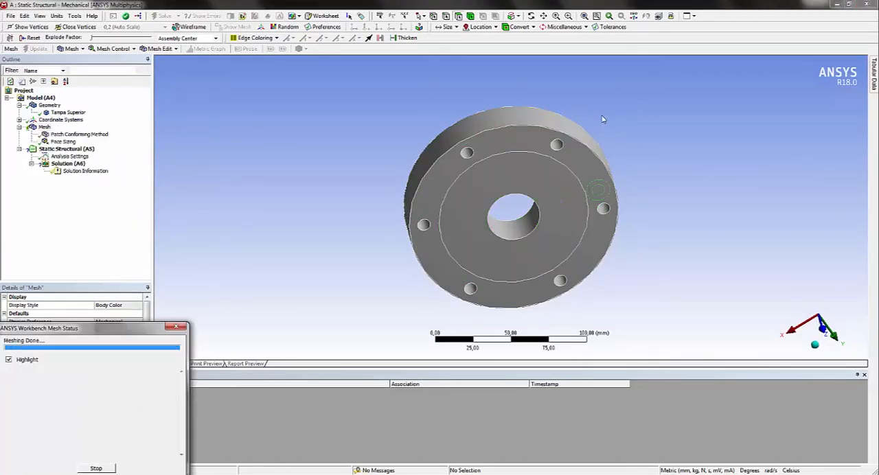
pyautogui.moveTo(516, 153); pyautogui.dragTo(482, 226, button='middle')
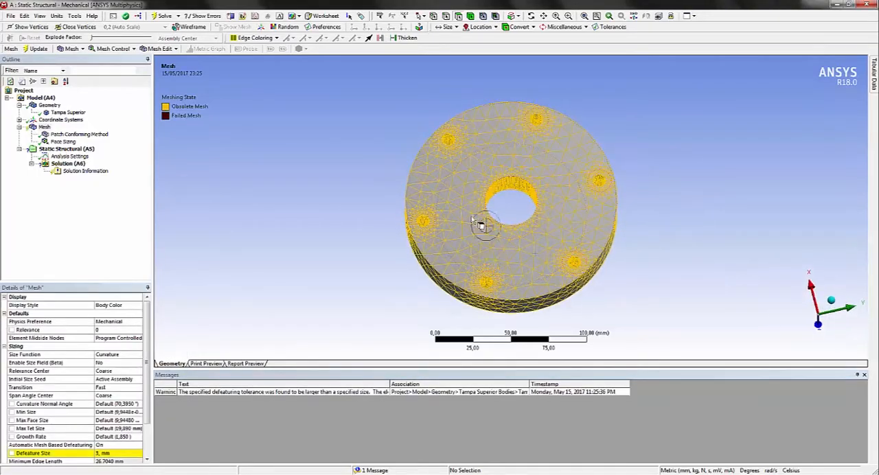
pyautogui.moveTo(527, 278); pyautogui.dragTo(542, 232, button='middle')
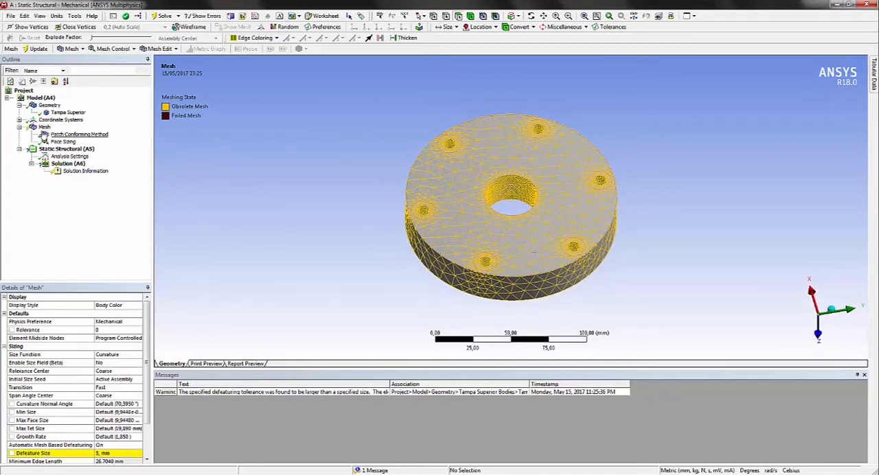
# Set the mesh's Defeature Size to 2 mm and its Transition to Slow
pyautogui.click(44, 127)
pyautogui.click(119, 455)
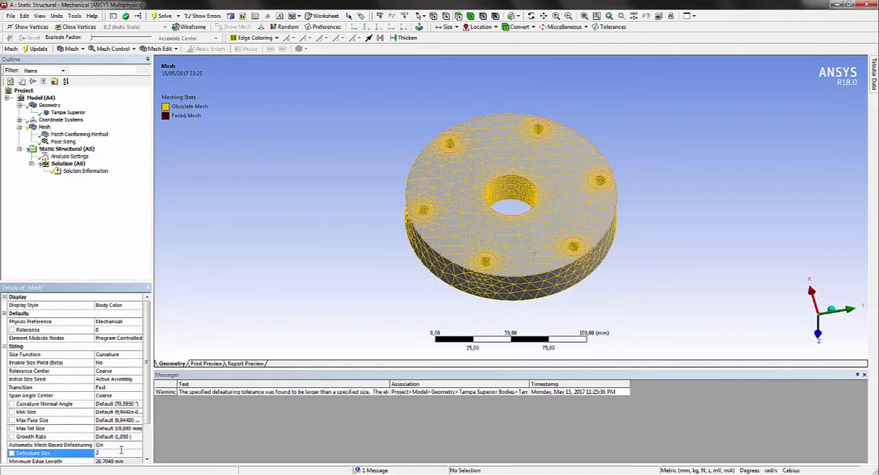
pyautogui.click(113, 389)
pyautogui.click(138, 390)
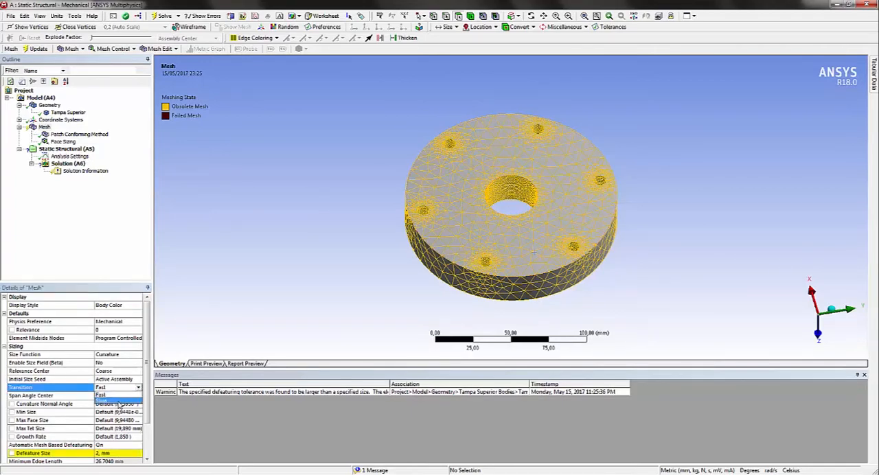
pyautogui.click(119, 405)
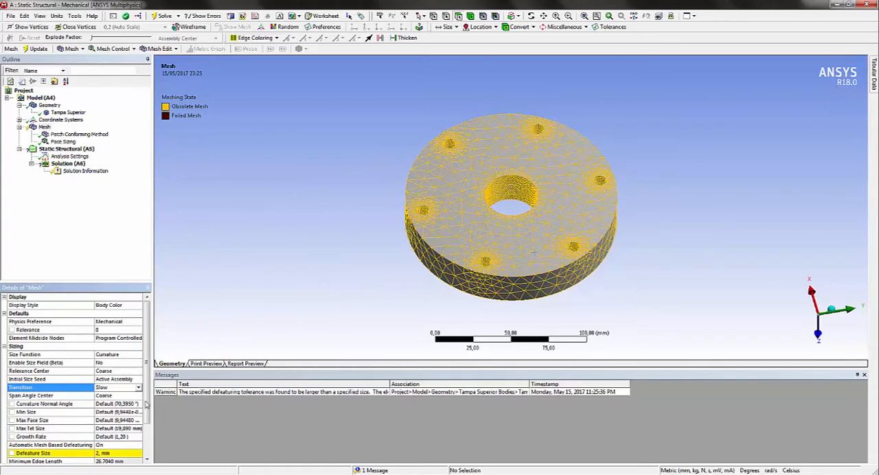
# Set the mesh's Span Angle Center to Fine and update the mesh
pyautogui.click(116, 397)
pyautogui.click(138, 396)
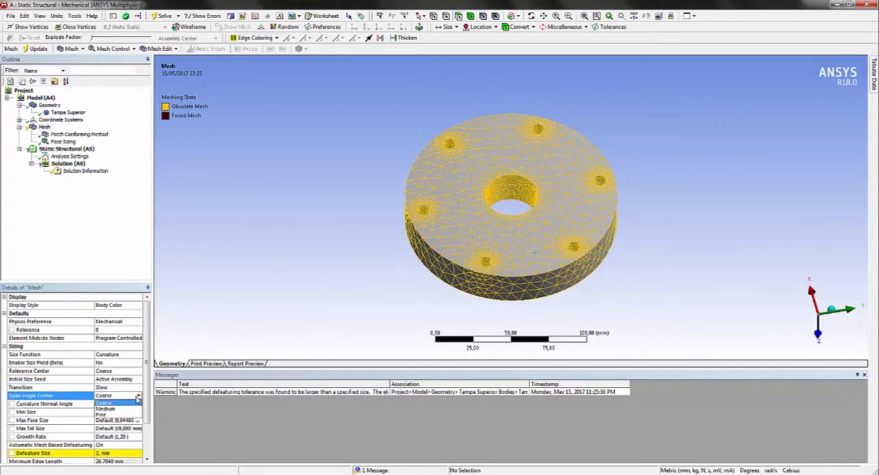
pyautogui.click(116, 419)
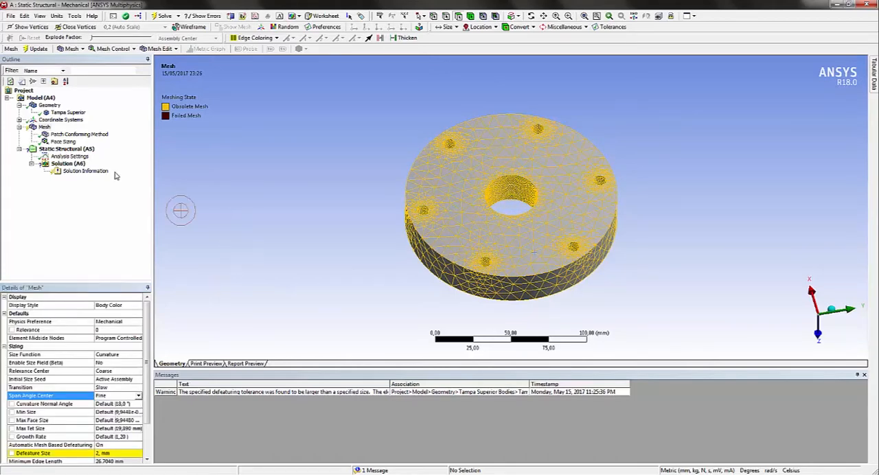
pyautogui.click(46, 129)
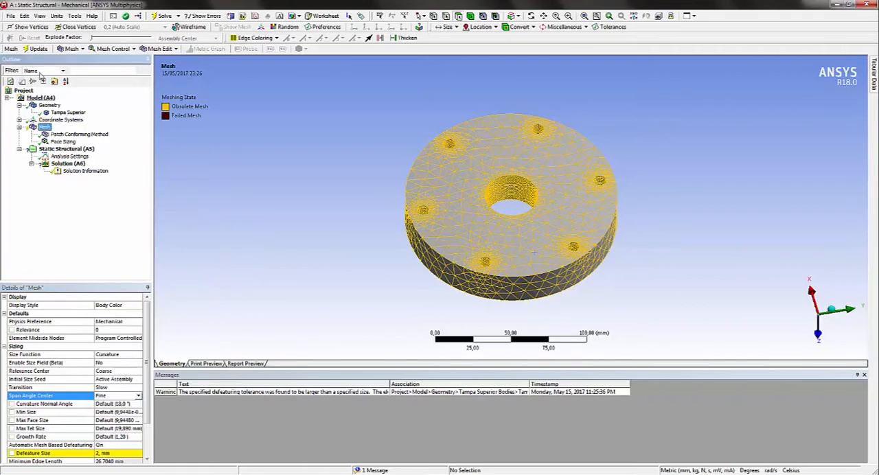
pyautogui.click(35, 50)
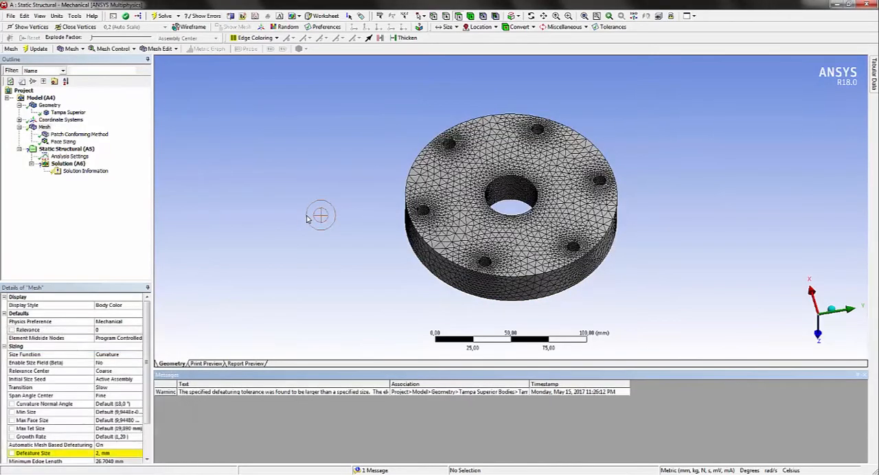
pyautogui.moveTo(638, 220); pyautogui.dragTo(600, 199, button='middle')
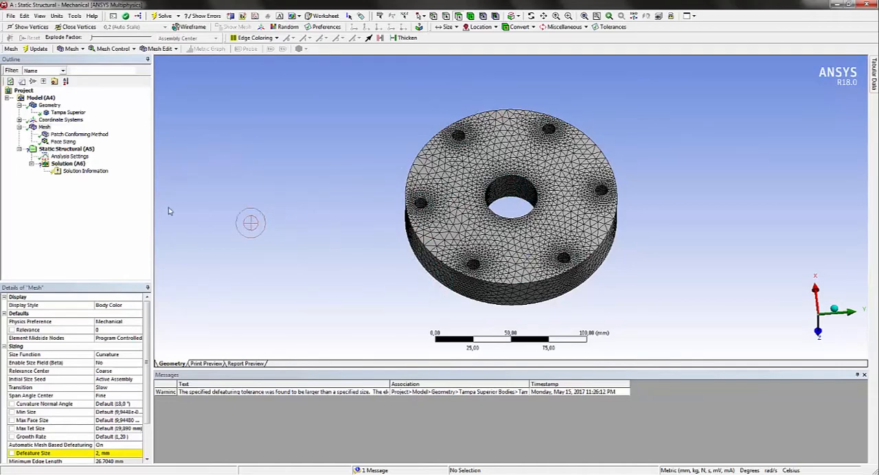
# Add a fixed support to the static structural analysis
pyautogui.click(66, 148)
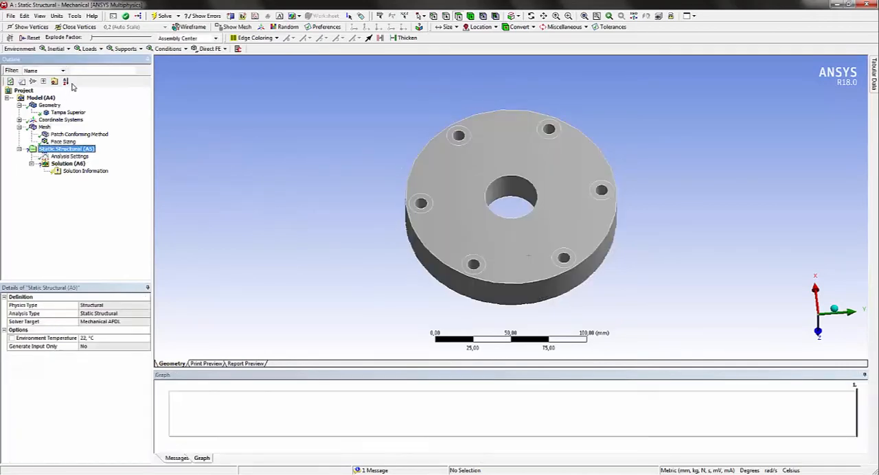
pyautogui.click(90, 49)
pyautogui.click(122, 49)
pyautogui.click(125, 49)
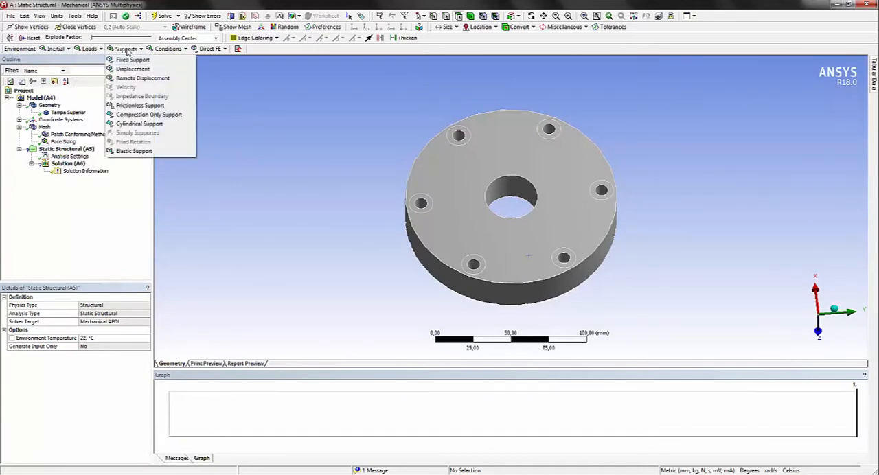
pyautogui.click(132, 61)
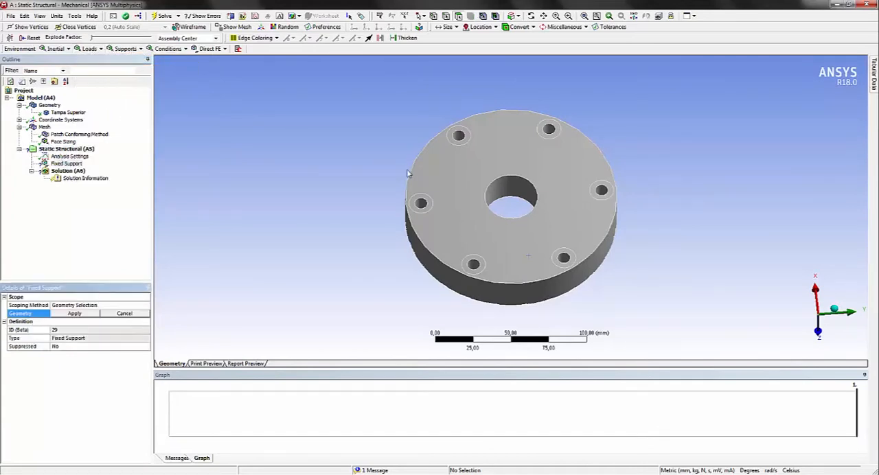
# Apply the fixed support to the inner walls and surrounding ring faces of all six bolt holes
pyautogui.click(421, 204)
pyautogui.keyDown('ctrl'); pyautogui.click(427, 201); pyautogui.keyUp('ctrl')
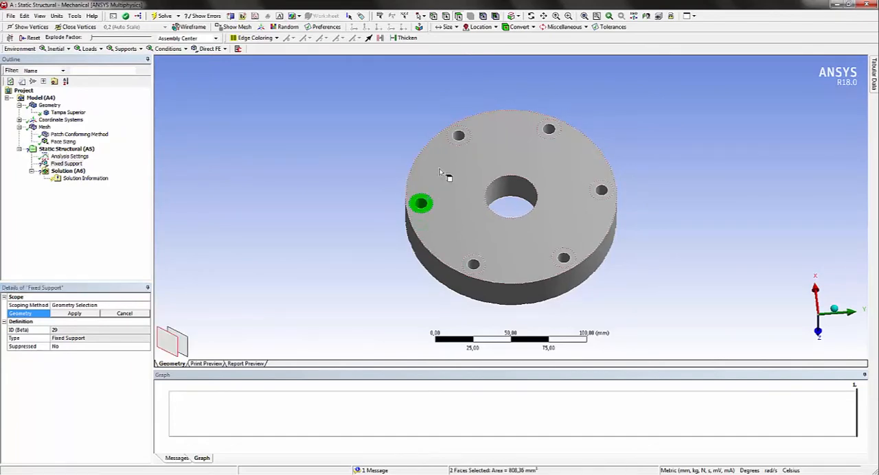
pyautogui.keyDown('ctrl'); pyautogui.click(462, 135); pyautogui.keyUp('ctrl')
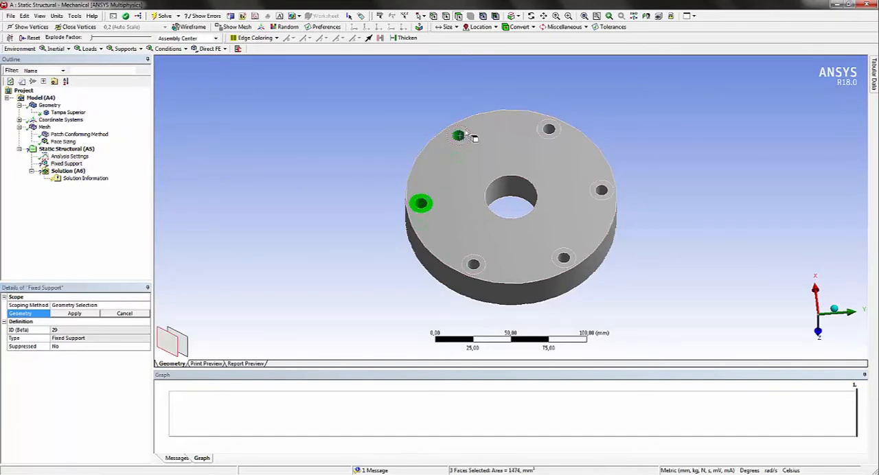
pyautogui.keyDown('ctrl'); pyautogui.click(551, 130); pyautogui.keyUp('ctrl')
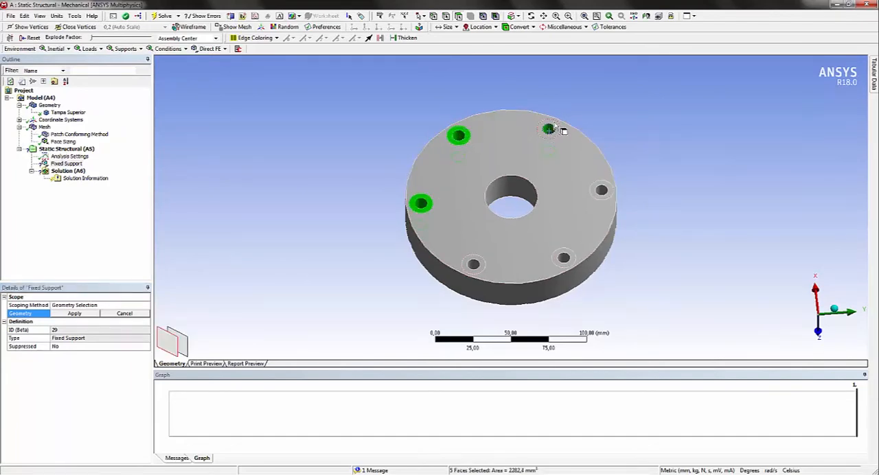
pyautogui.keyDown('ctrl'); pyautogui.click(603, 191); pyautogui.keyUp('ctrl')
pyautogui.keyDown('ctrl'); pyautogui.click(565, 259); pyautogui.keyUp('ctrl')
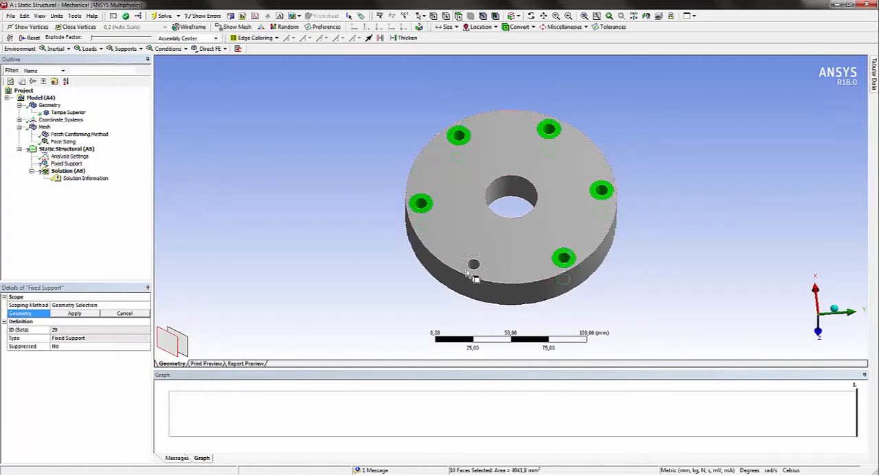
pyautogui.keyDown('ctrl'); pyautogui.click(480, 262); pyautogui.keyUp('ctrl')
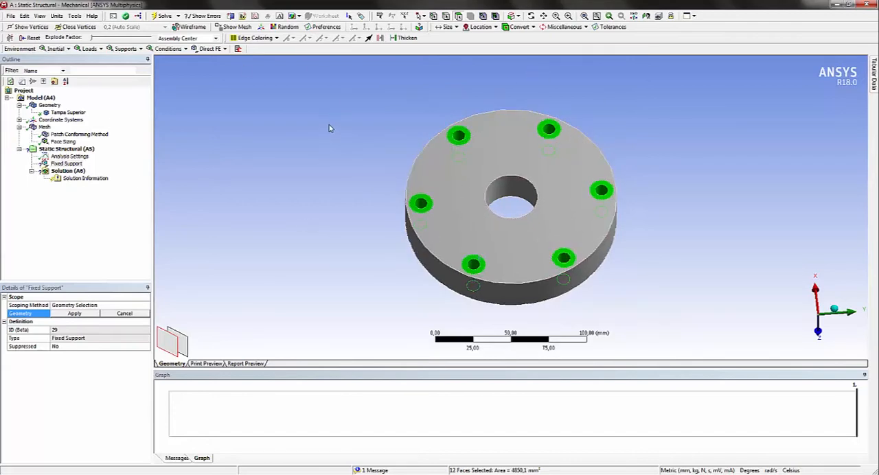
pyautogui.click(78, 313)
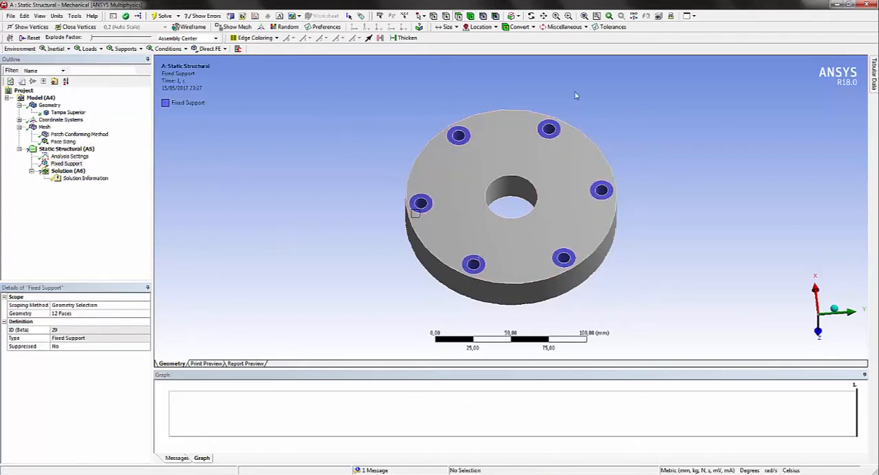
# Add a pressure load of 30 MPa on the circular face around the central bore on the cover's reverse side
pyautogui.moveTo(597, 294); pyautogui.dragTo(542, 141, button='middle')
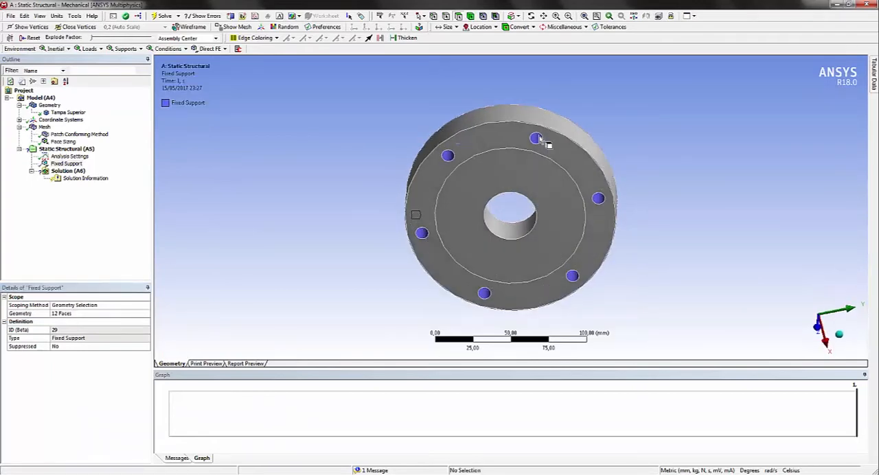
pyautogui.click(125, 49)
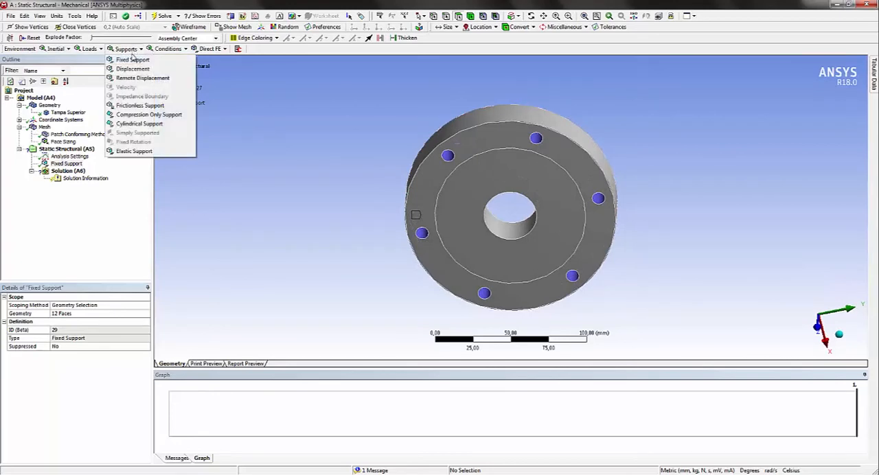
pyautogui.click(100, 52)
pyautogui.click(100, 53)
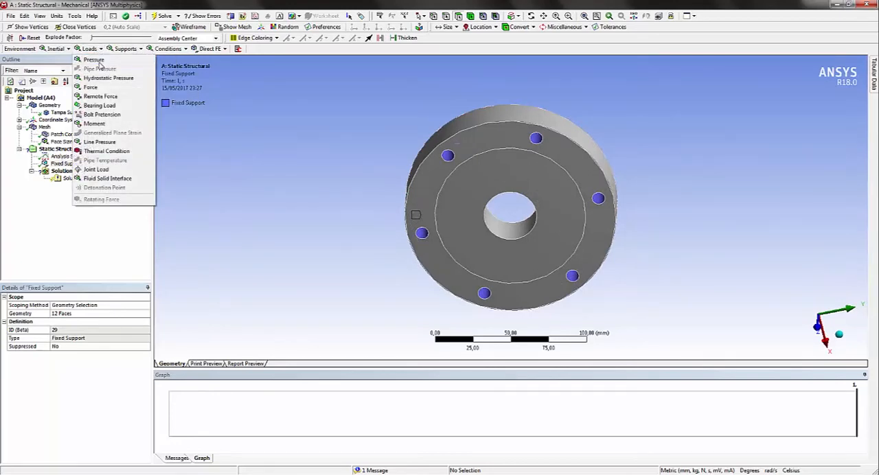
pyautogui.click(91, 60)
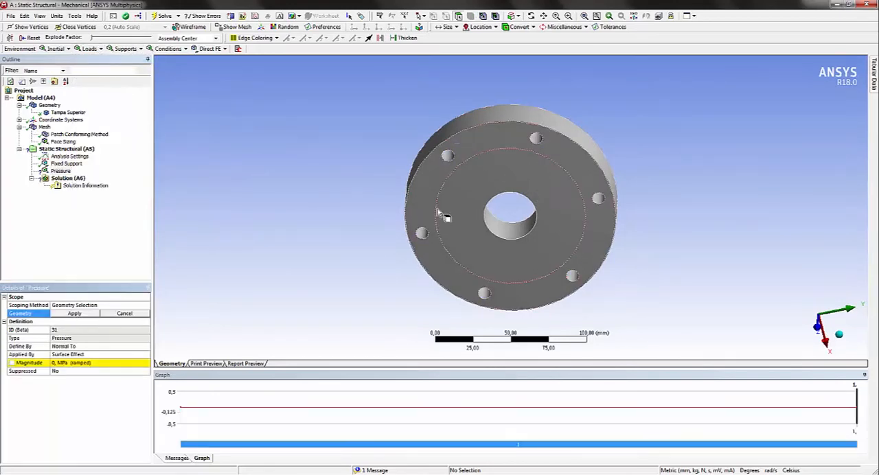
pyautogui.click(461, 184)
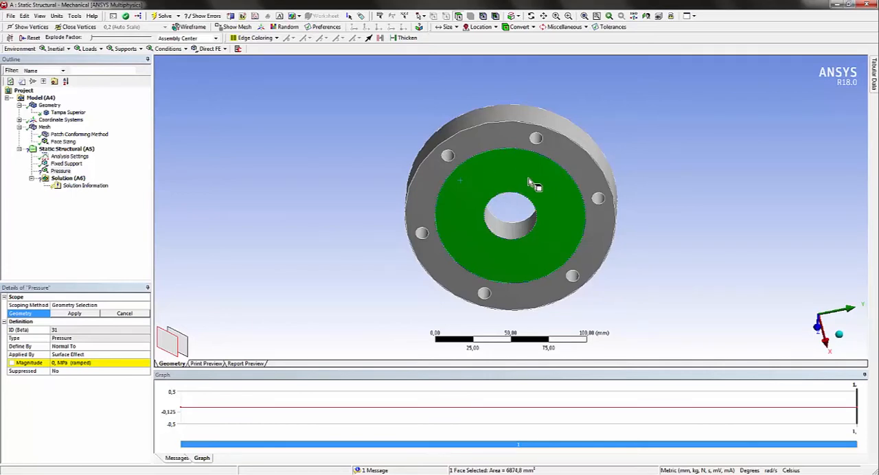
pyautogui.click(75, 313)
pyautogui.click(69, 364)
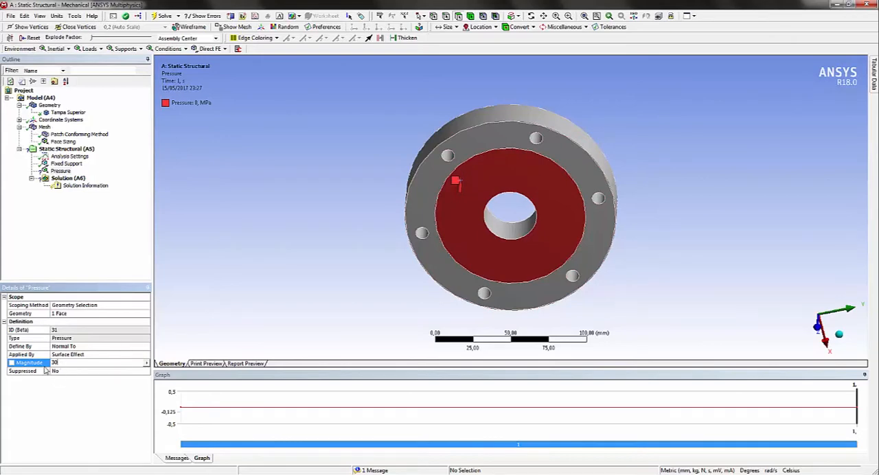
pyautogui.press('Return')
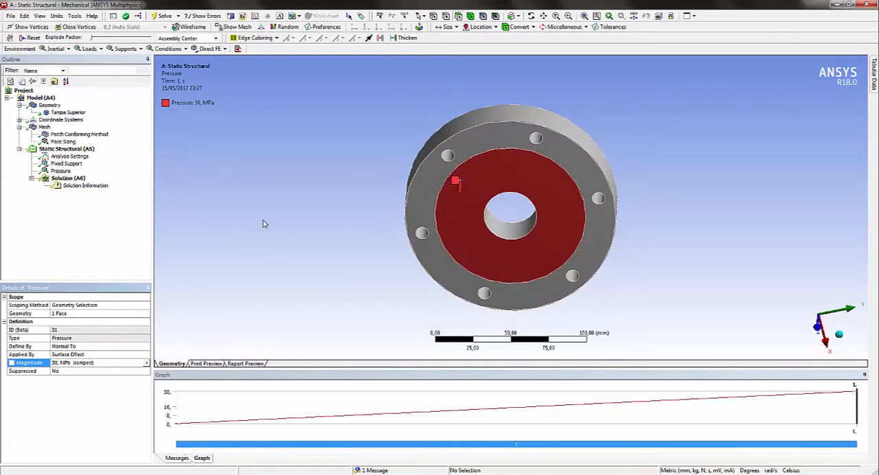
# Solve the static structural analysis of the cover
pyautogui.click(65, 179)
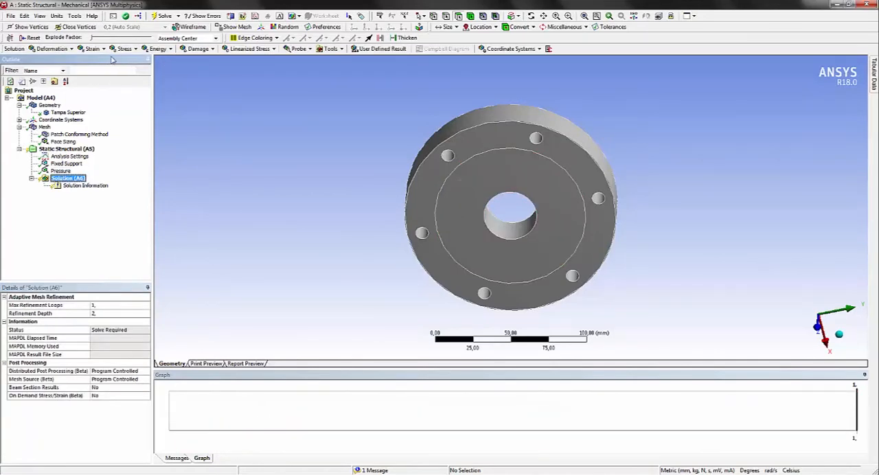
pyautogui.click(164, 15)
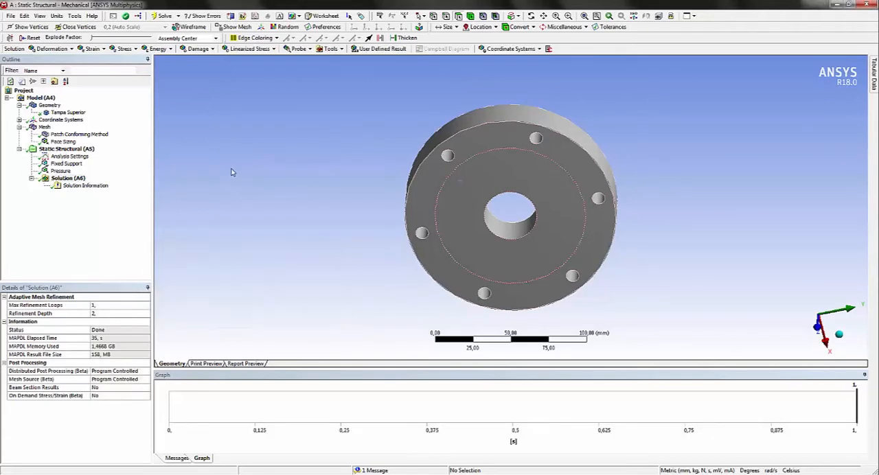
pyautogui.moveTo(668, 185); pyautogui.dragTo(341, 225, button='middle')
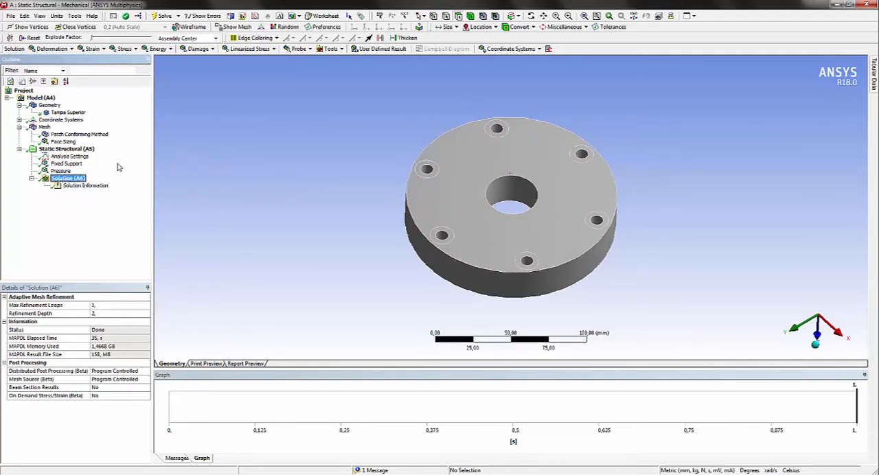
# Add an Equivalent (von-Mises) Stress result for all bodies to the static structural solution and evaluate it
pyautogui.click(60, 180)
pyautogui.click(117, 49)
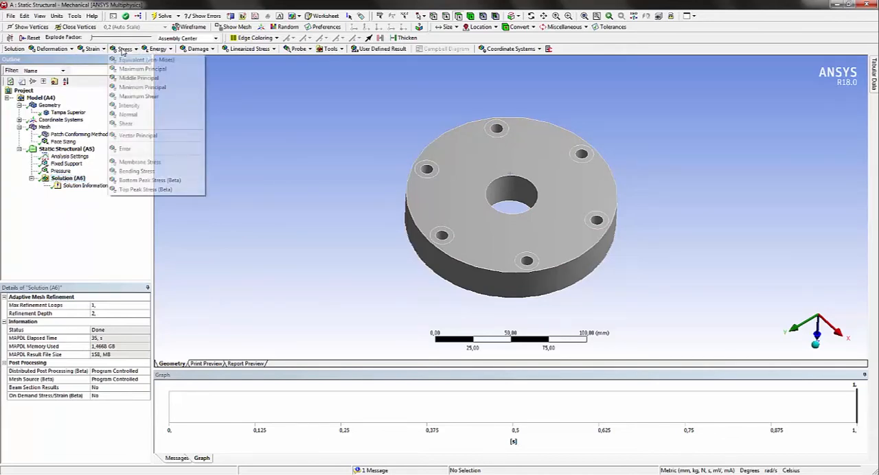
pyautogui.click(132, 60)
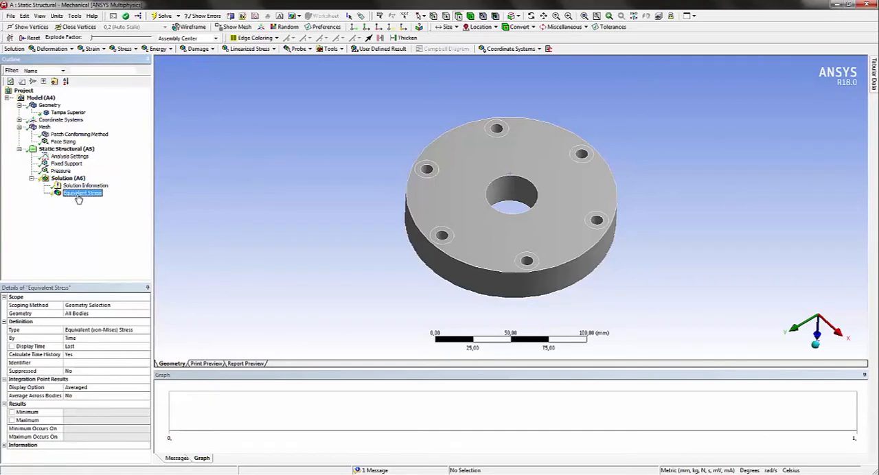
pyautogui.click(163, 16)
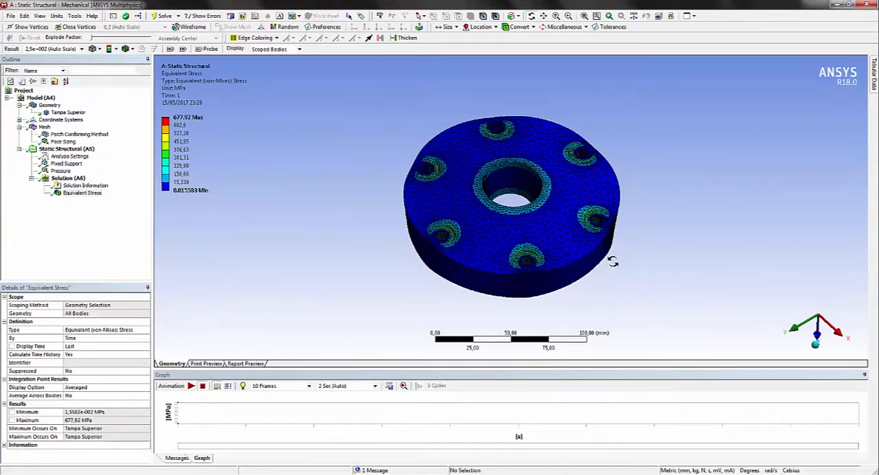
# Examine the von-Mises stress distribution around the bolt holes and the central bore of the cover
pyautogui.moveTo(613, 261); pyautogui.dragTo(460, 251)
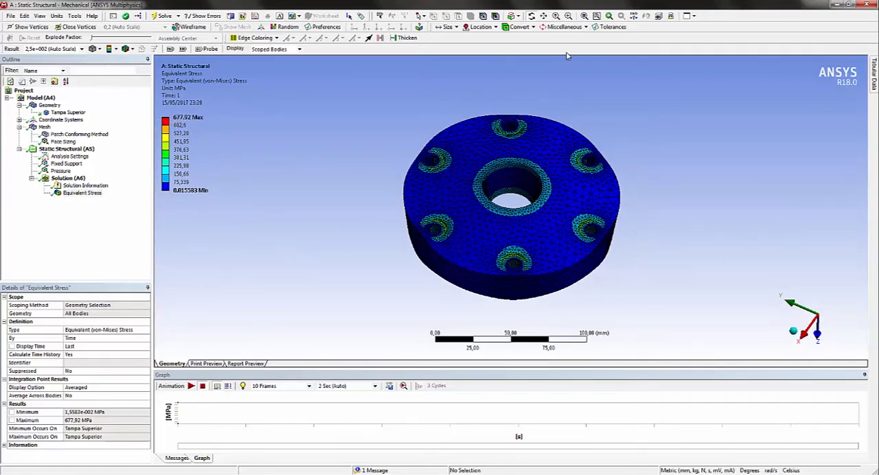
pyautogui.click(568, 16)
pyautogui.moveTo(407, 206); pyautogui.dragTo(463, 254)
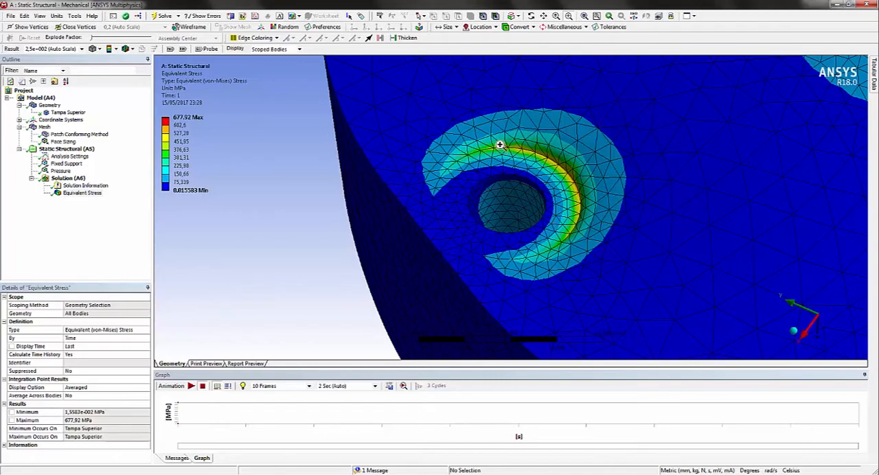
pyautogui.click(556, 17)
pyautogui.moveTo(633, 77); pyautogui.dragTo(633, 171)
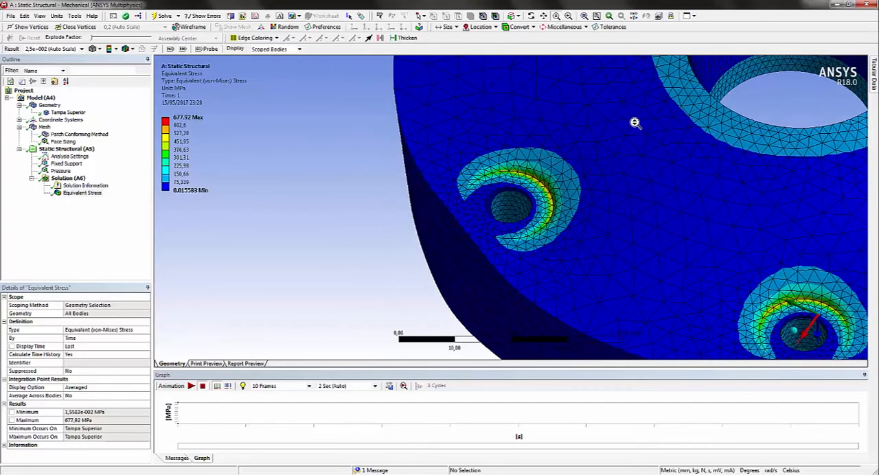
pyautogui.click(639, 123)
pyautogui.moveTo(684, 94); pyautogui.dragTo(682, 203)
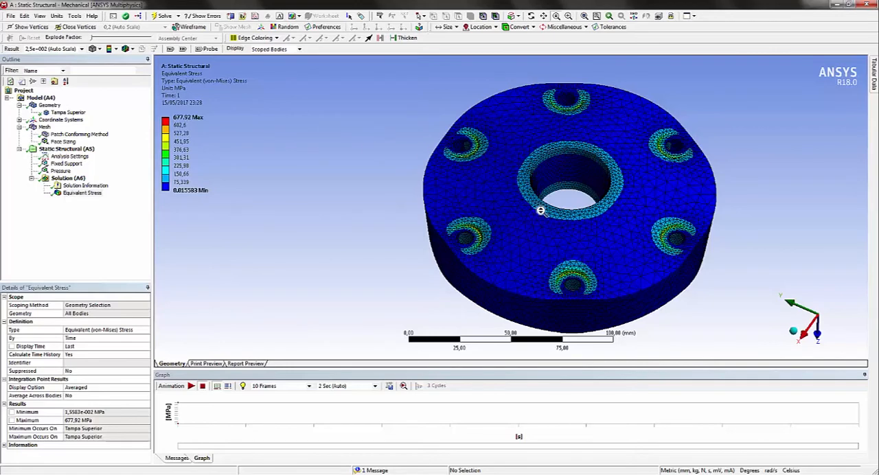
pyautogui.moveTo(179, 123)
# Return to Workbench, add a Topology Optimization system linked to the Static Structural solution, and open its Setup
pyautogui.click(868, 5)
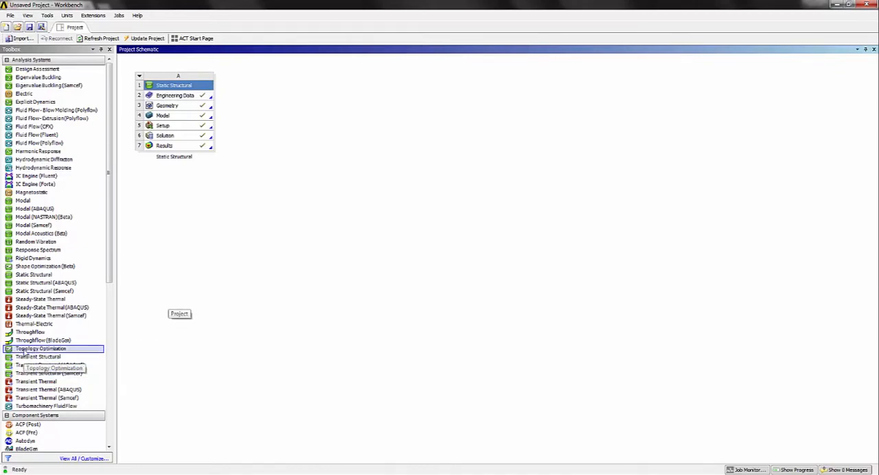
pyautogui.moveTo(25, 353); pyautogui.dragTo(194, 143)
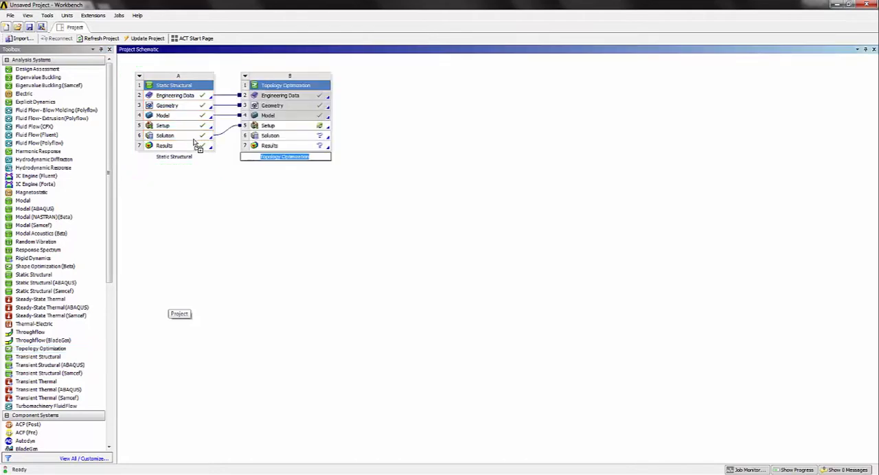
pyautogui.click(614, 216)
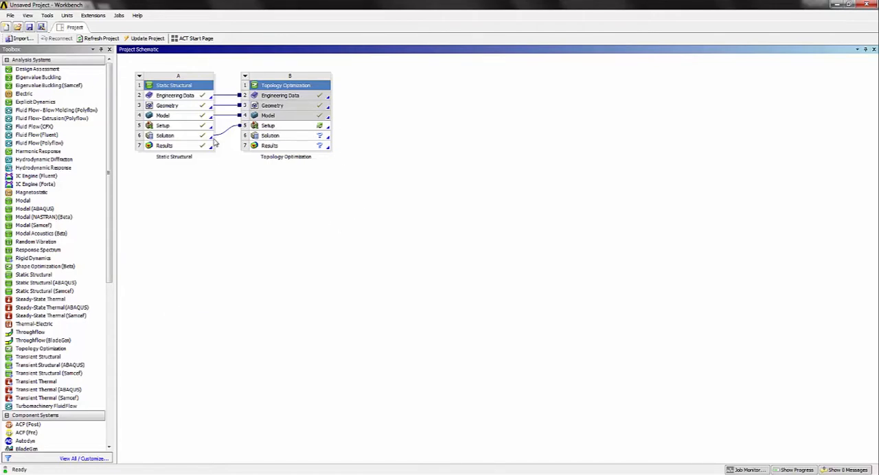
pyautogui.doubleClick(289, 127)
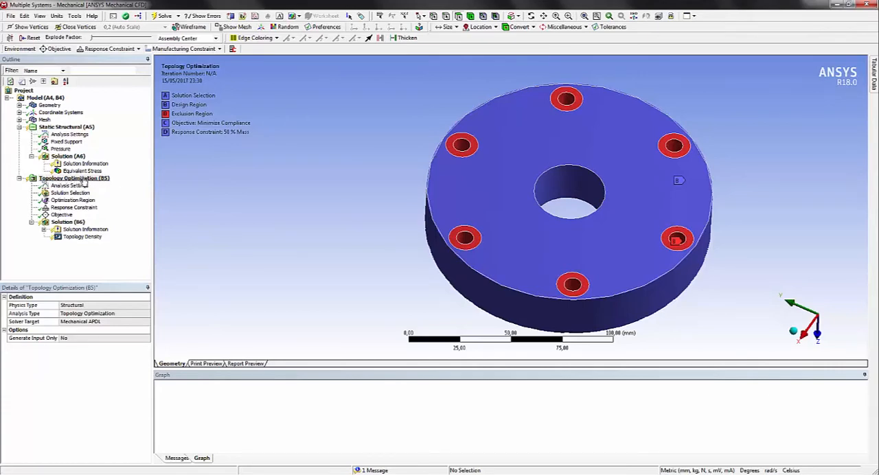
# Review the optimization objective and set the mass response constraint's Percent to Retain to 52 %
pyautogui.click(62, 214)
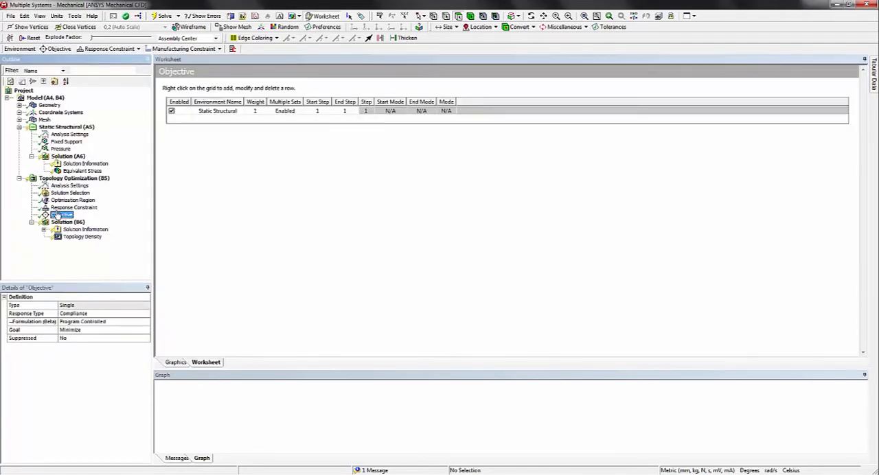
pyautogui.click(62, 208)
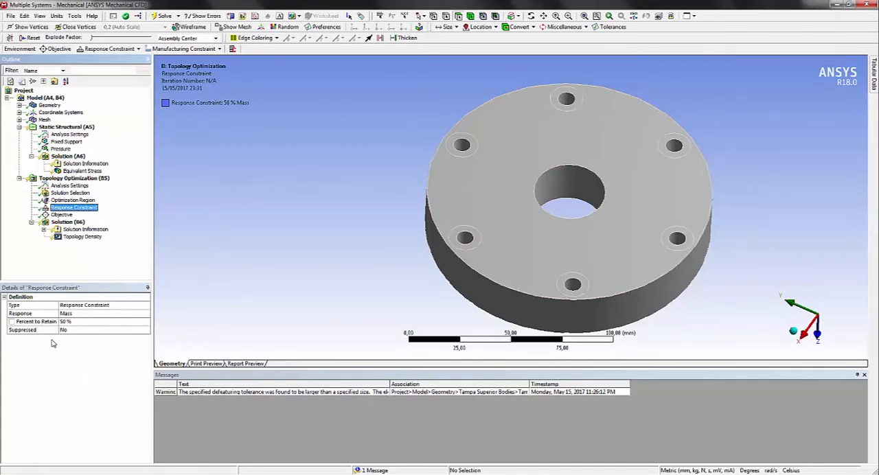
pyautogui.click(76, 321)
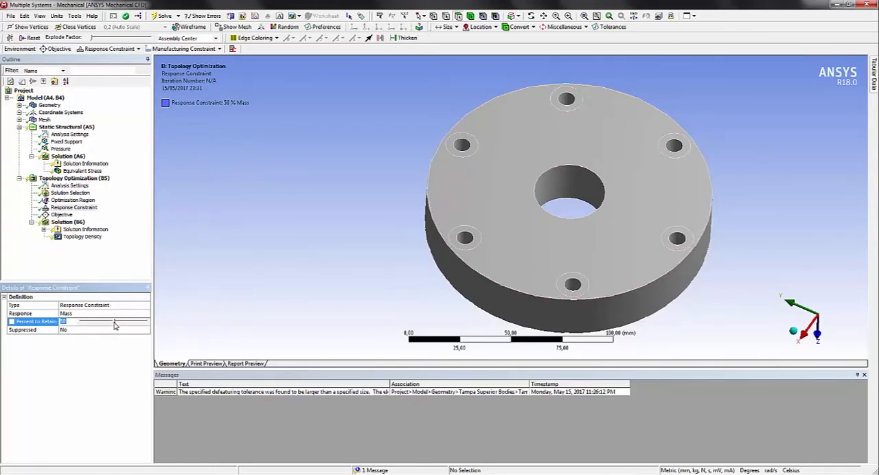
pyautogui.moveTo(115, 326); pyautogui.dragTo(116, 327)
pyautogui.click(297, 272)
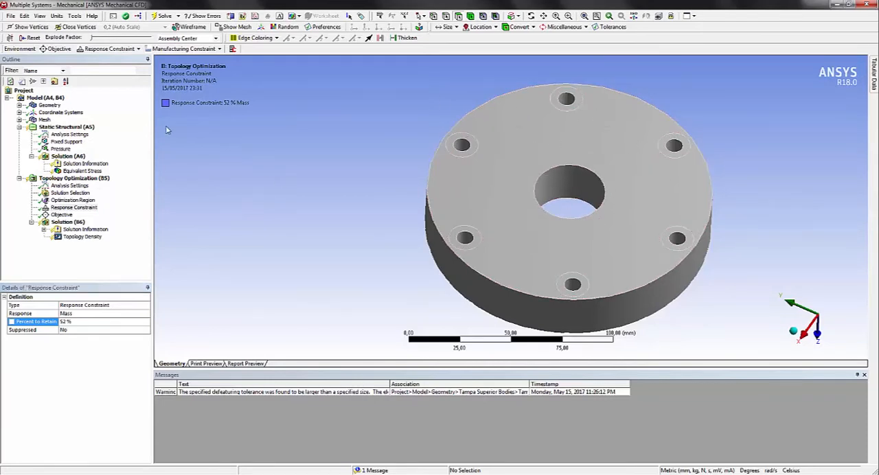
# In the Optimization Region, select the inner walls and surrounding ring faces of all six bolt holes as faces to exclude
pyautogui.click(71, 200)
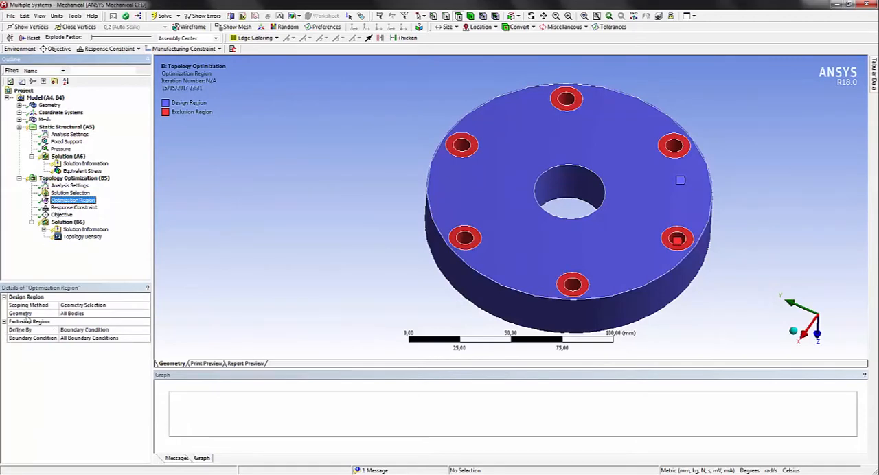
pyautogui.click(69, 332)
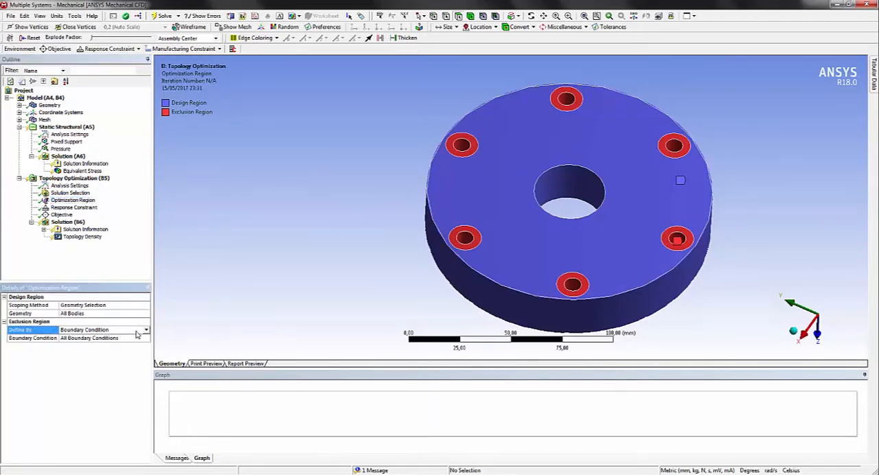
pyautogui.click(112, 340)
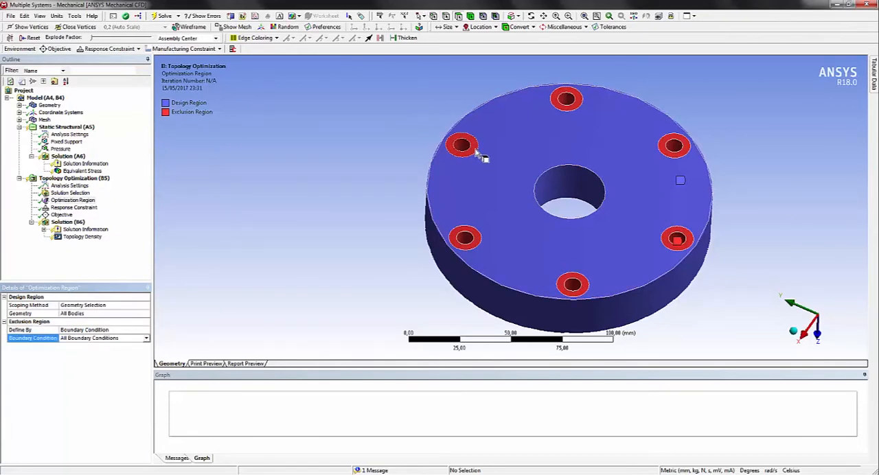
pyautogui.click(475, 149)
pyautogui.keyDown('ctrl'); pyautogui.click(464, 143); pyautogui.keyUp('ctrl')
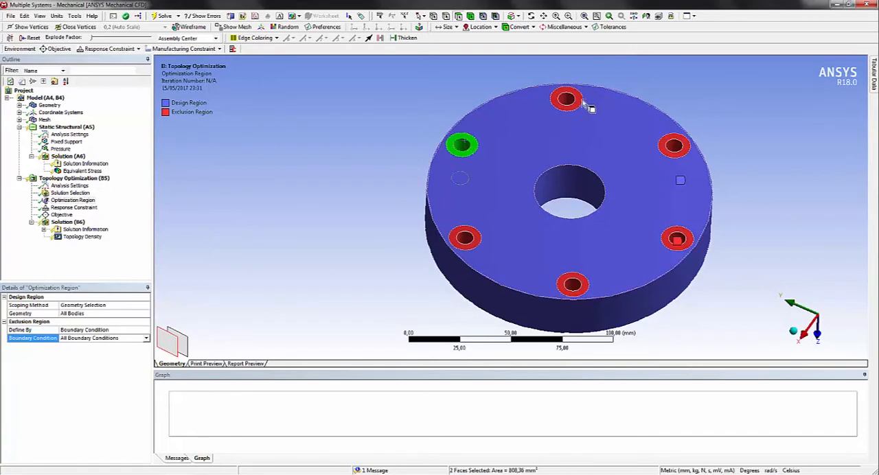
pyautogui.keyDown('ctrl'); pyautogui.click(566, 101); pyautogui.keyUp('ctrl')
pyautogui.keyDown('ctrl'); pyautogui.click(557, 95); pyautogui.keyUp('ctrl')
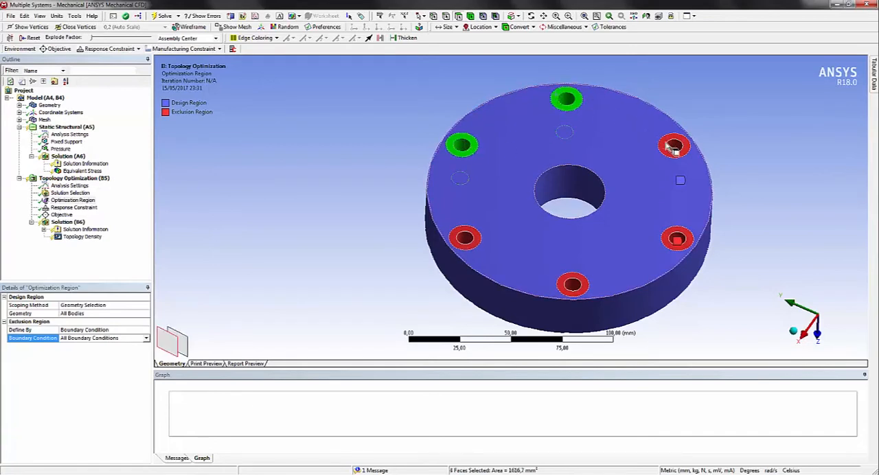
pyautogui.keyDown('ctrl'); pyautogui.click(675, 146); pyautogui.keyUp('ctrl')
pyautogui.keyDown('ctrl'); pyautogui.click(669, 141); pyautogui.keyUp('ctrl')
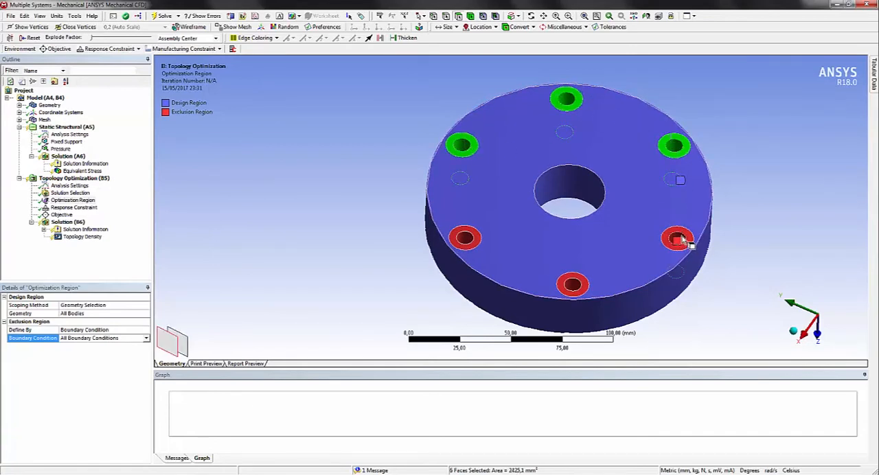
pyautogui.keyDown('ctrl'); pyautogui.click(678, 238); pyautogui.keyUp('ctrl')
pyautogui.keyDown('ctrl'); pyautogui.click(688, 238); pyautogui.keyUp('ctrl')
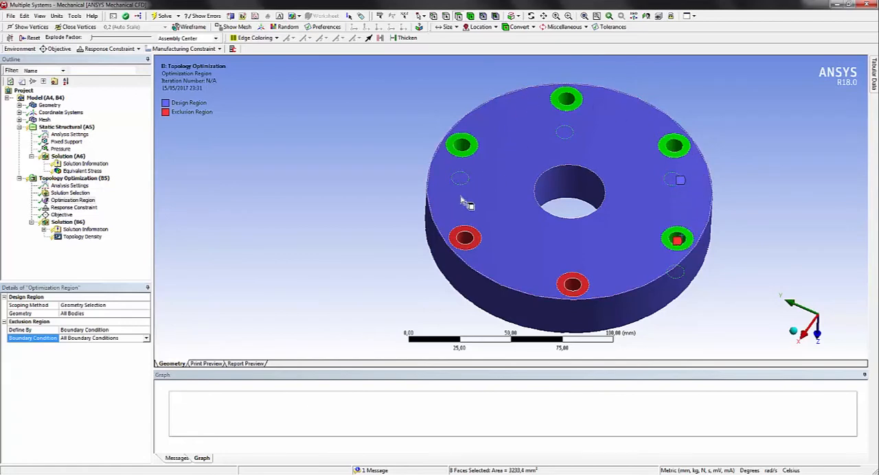
pyautogui.keyDown('ctrl'); pyautogui.click(465, 237); pyautogui.keyUp('ctrl')
pyautogui.keyDown('ctrl'); pyautogui.click(474, 244); pyautogui.keyUp('ctrl')
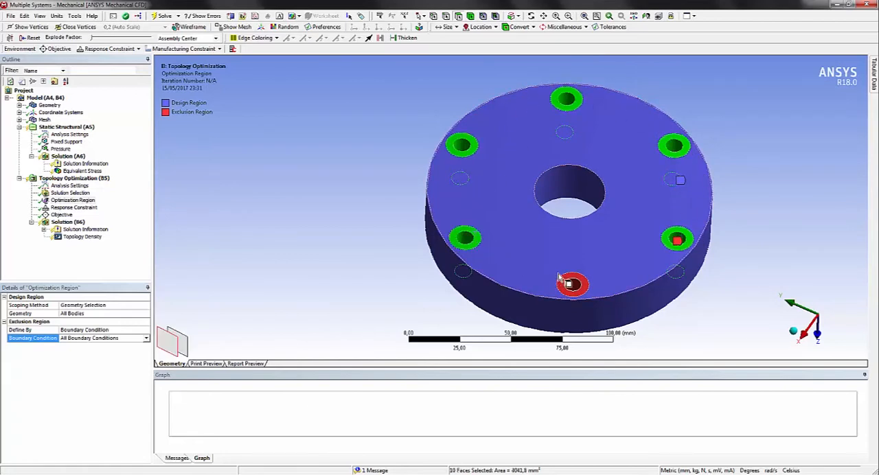
pyautogui.keyDown('ctrl'); pyautogui.click(575, 288); pyautogui.keyUp('ctrl')
pyautogui.keyDown('ctrl'); pyautogui.click(571, 282); pyautogui.keyUp('ctrl')
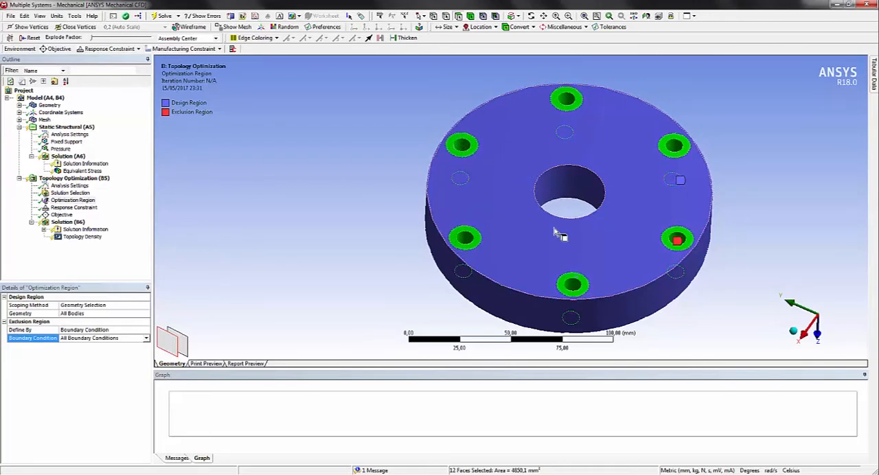
# Add the central bore's wall and both the inner circular and outer ring faces on the cover's reverse side to the selection
pyautogui.keyDown('ctrl'); pyautogui.click(584, 182); pyautogui.keyUp('ctrl')
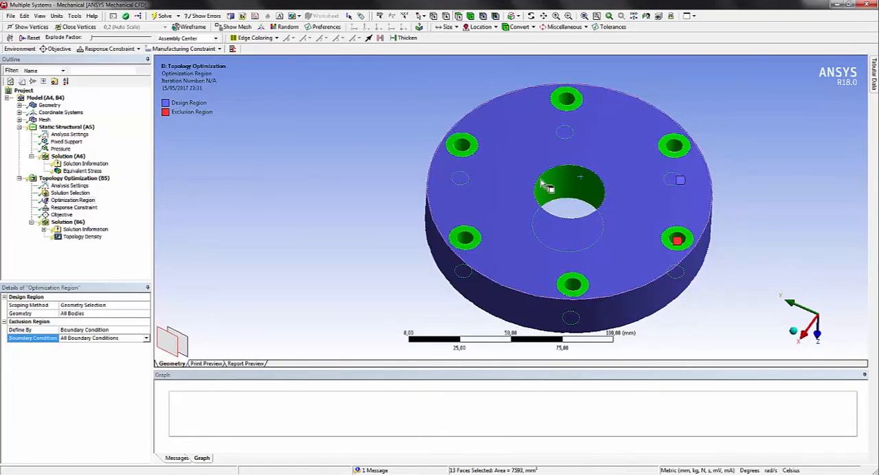
pyautogui.moveTo(735, 248); pyautogui.dragTo(709, 124, button='middle')
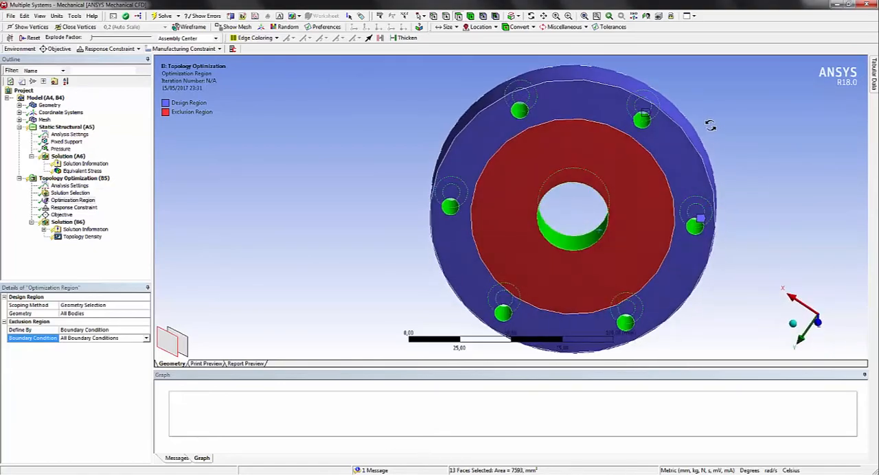
pyautogui.keyDown('ctrl'); pyautogui.click(547, 165); pyautogui.keyUp('ctrl')
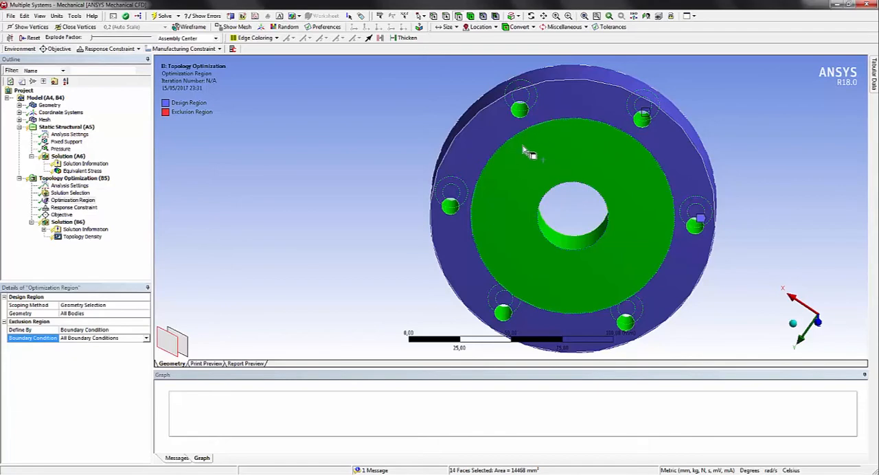
pyautogui.keyDown('ctrl'); pyautogui.click(497, 140); pyautogui.keyUp('ctrl')
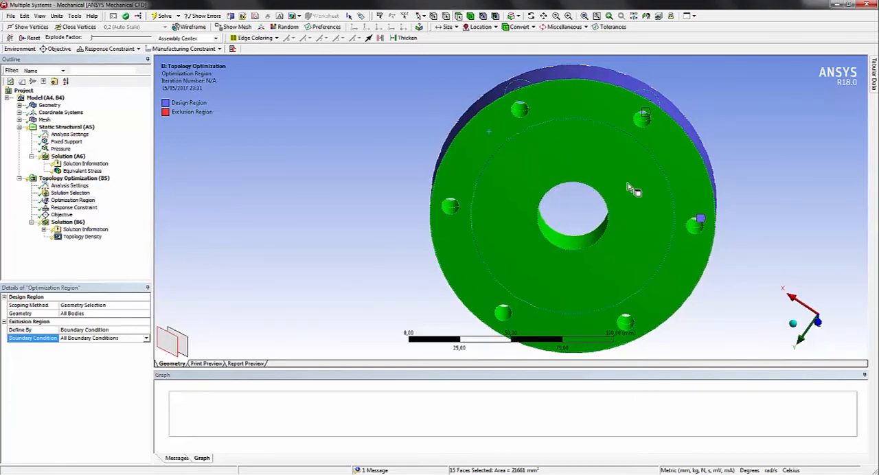
pyautogui.moveTo(631, 190); pyautogui.dragTo(658, 287, button='middle')
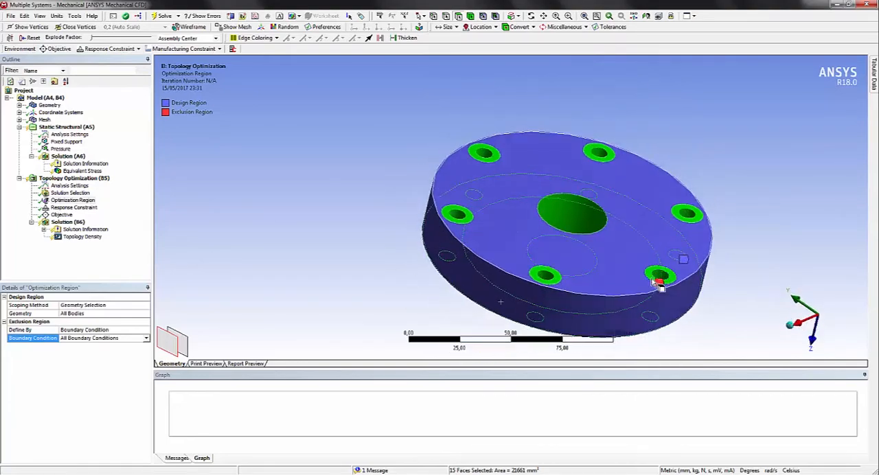
# Define the optimization's exclusion region by Geometry Selection and apply the 15 selected bolt-hole, bore and ring faces
pyautogui.click(67, 339)
pyautogui.click(66, 332)
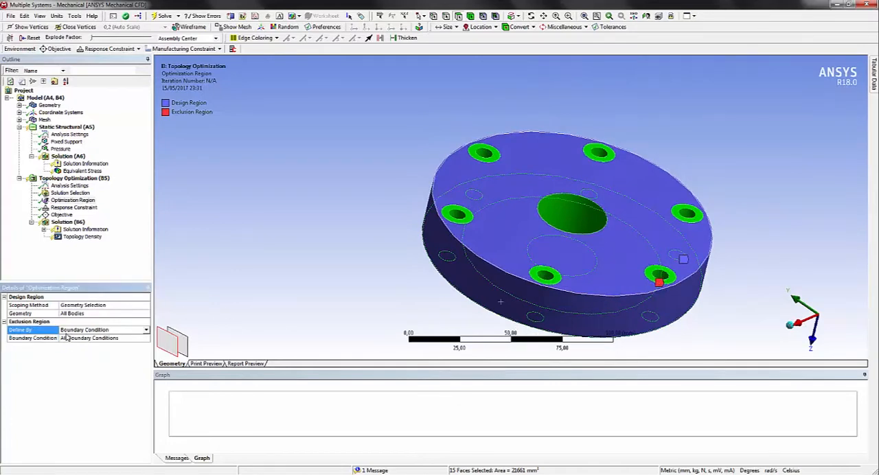
pyautogui.click(69, 340)
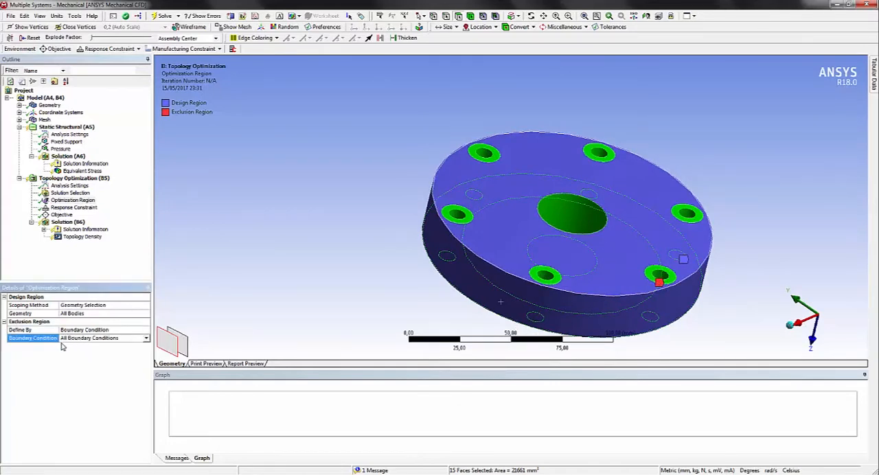
pyautogui.click(73, 332)
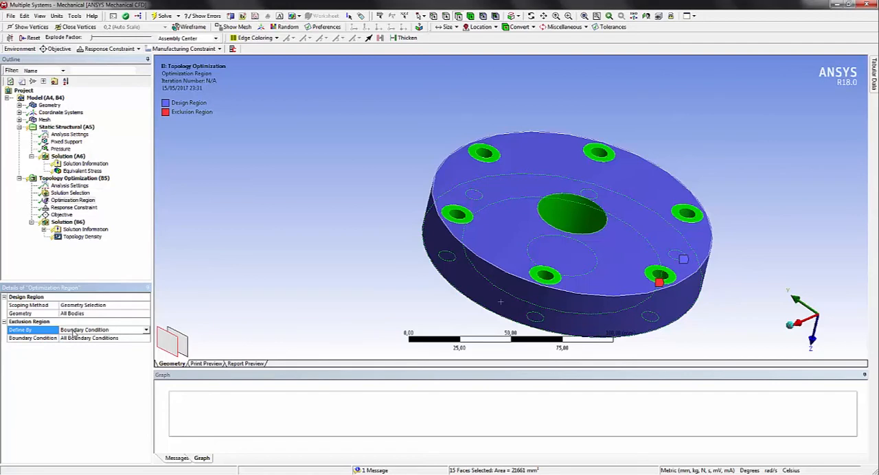
pyautogui.click(146, 330)
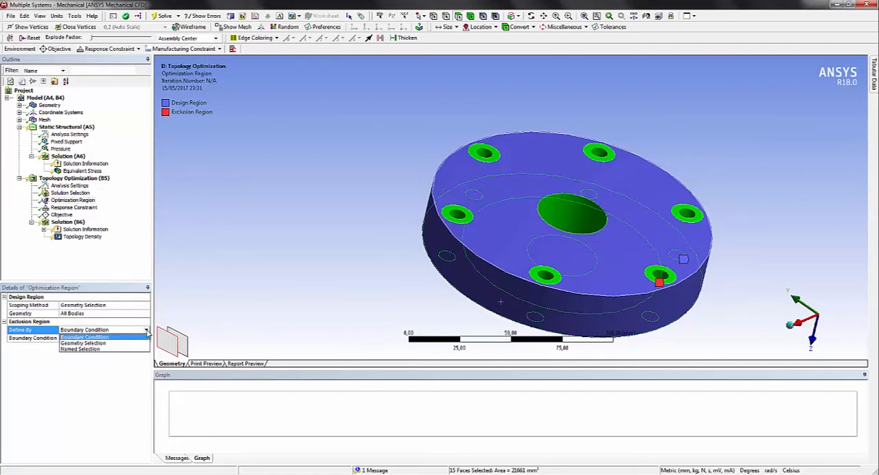
pyautogui.click(83, 344)
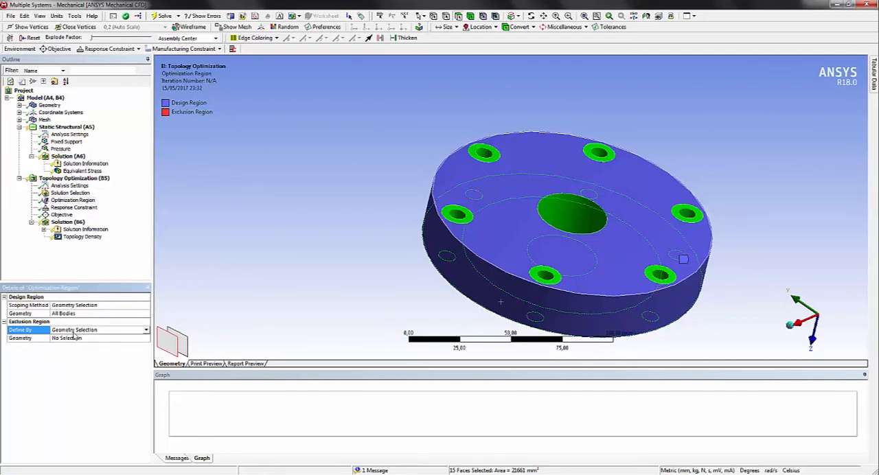
pyautogui.click(69, 339)
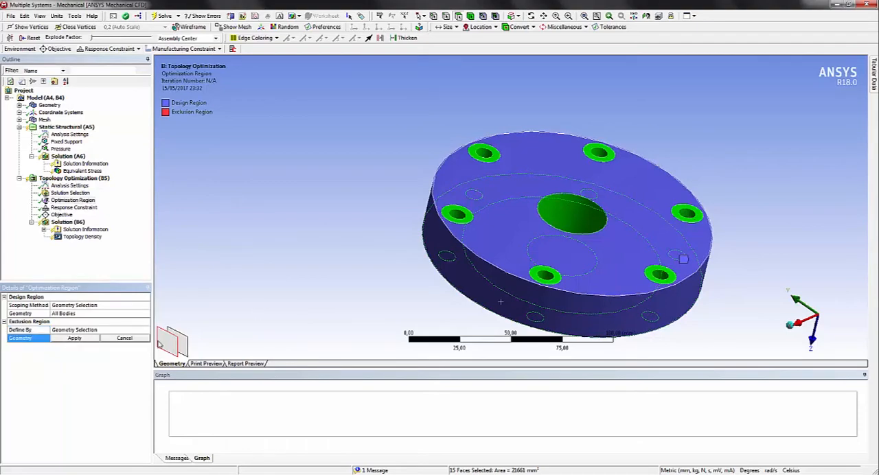
pyautogui.click(74, 338)
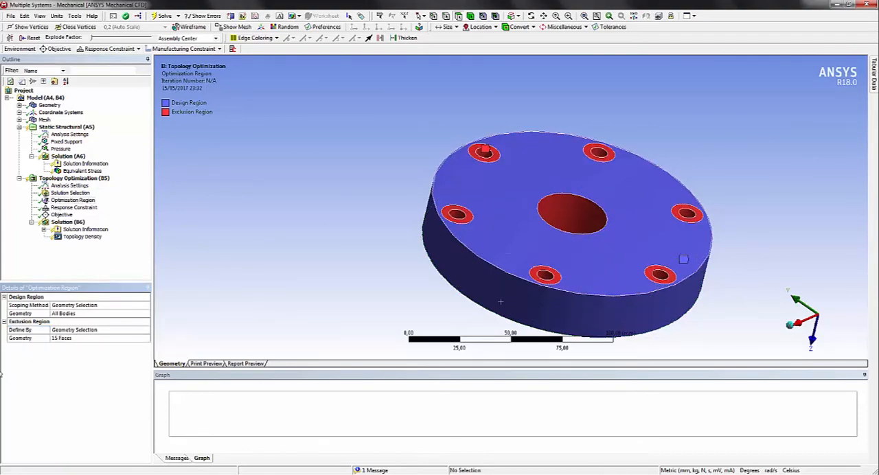
# Check the excluded faces on the cover and solve the topology optimization for the Topology Density result
pyautogui.moveTo(662, 262); pyautogui.dragTo(436, 221, button='middle')
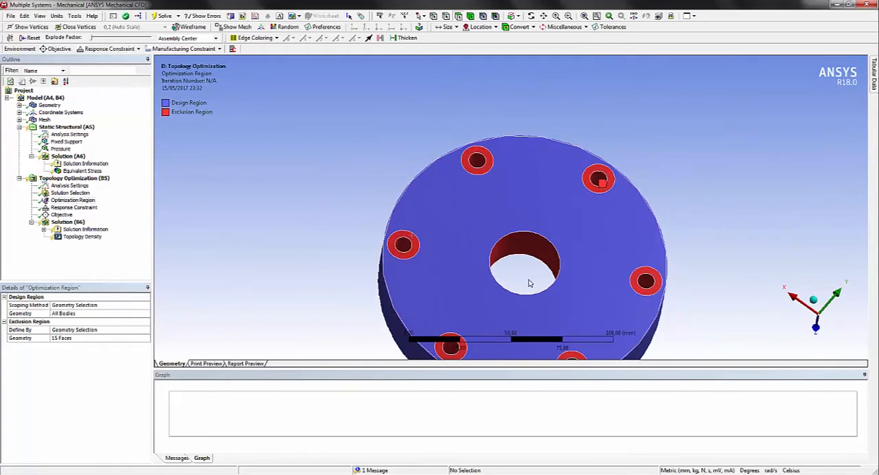
pyautogui.scroll(-5, 532, 282)
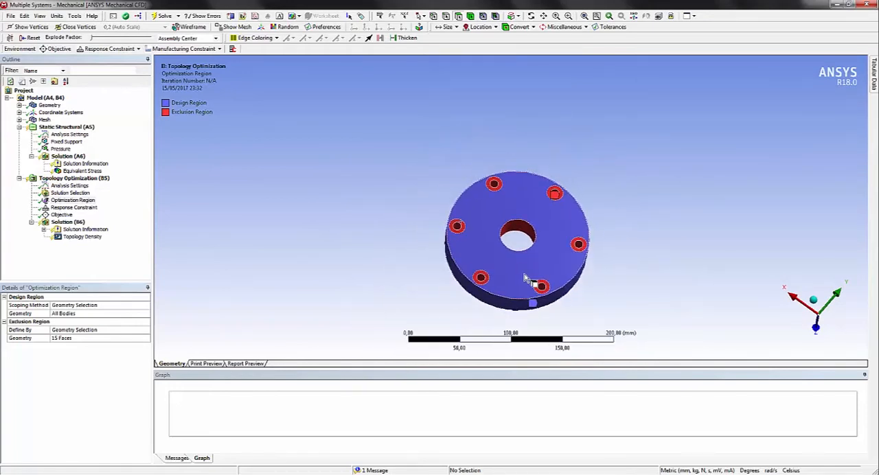
pyautogui.moveTo(521, 300); pyautogui.dragTo(583, 220, button='middle')
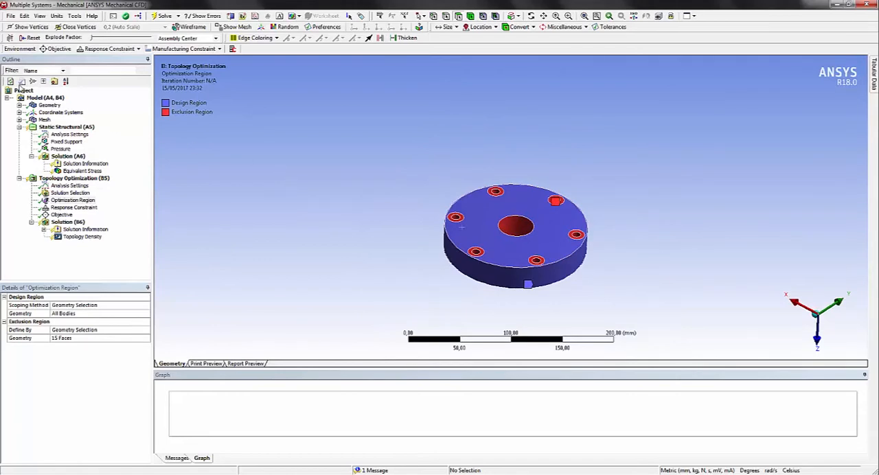
pyautogui.click(77, 238)
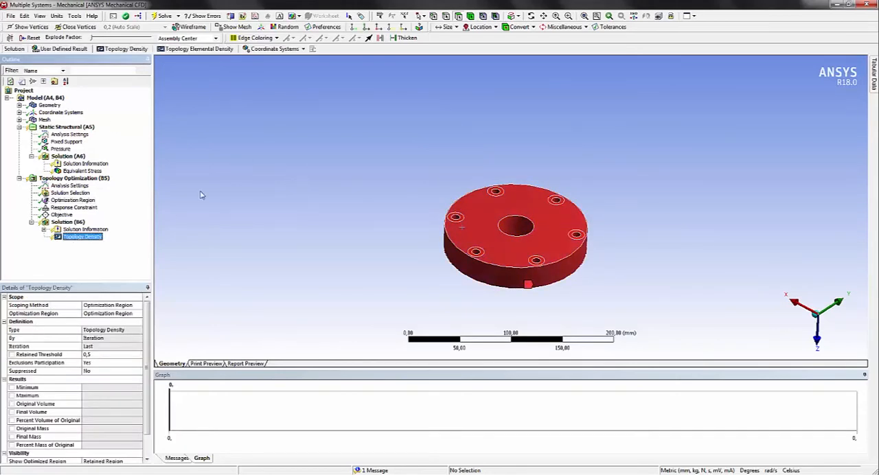
pyautogui.click(175, 15)
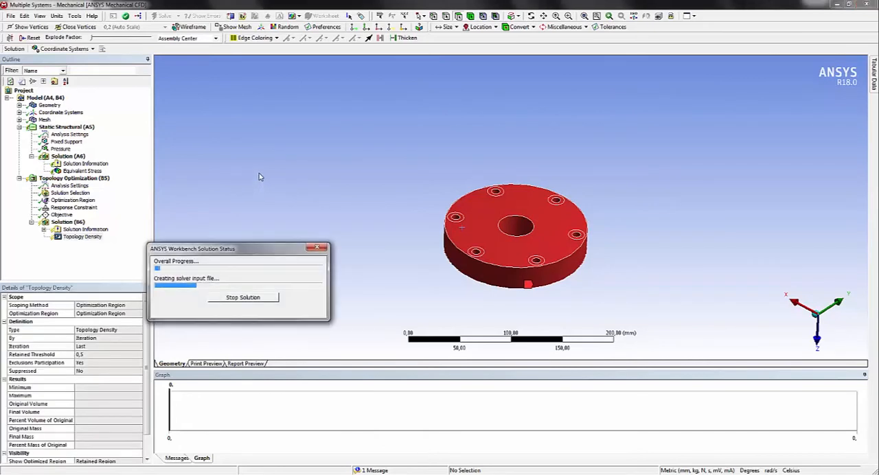
pyautogui.moveTo(231, 251); pyautogui.dragTo(254, 91)
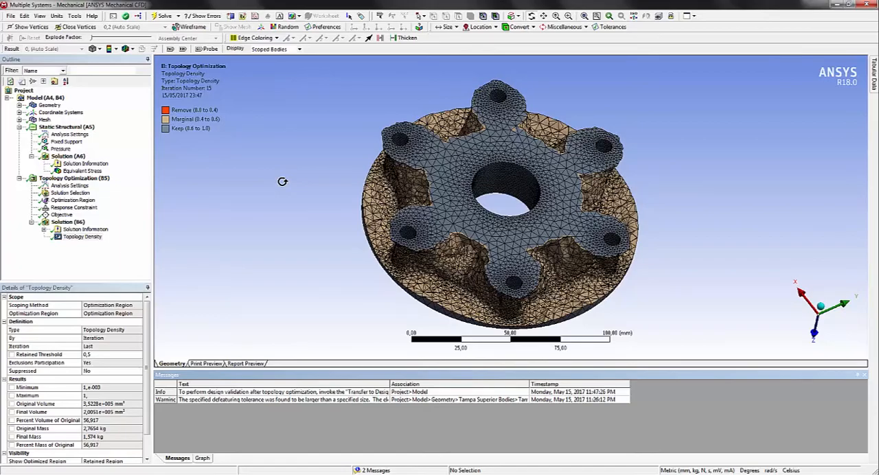
# Display the optimized cover's topology density result in a single solid colour instead of the density colours
pyautogui.moveTo(568, 278); pyautogui.dragTo(520, 256)
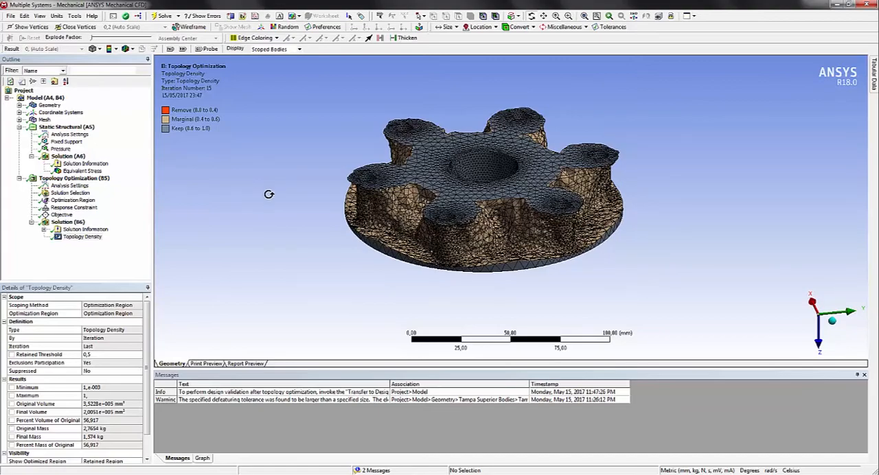
pyautogui.moveTo(425, 173); pyautogui.dragTo(450, 184)
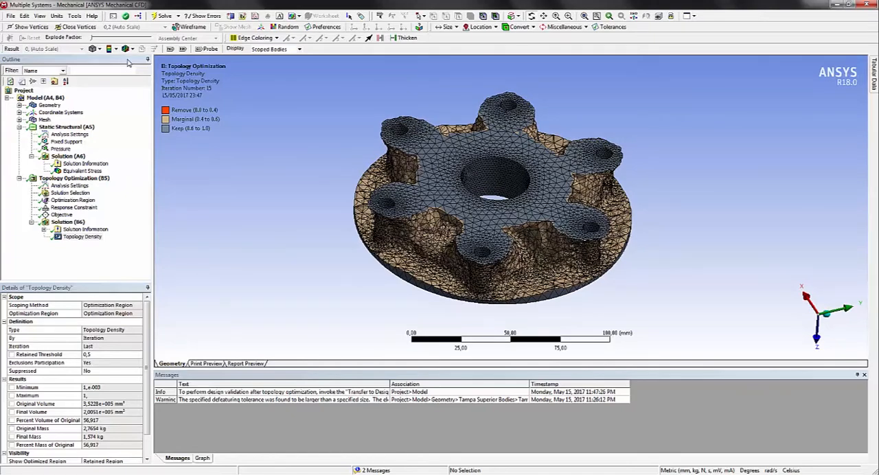
pyautogui.click(98, 50)
pyautogui.click(115, 49)
pyautogui.click(124, 87)
# Examine the optimized cover's material between the bolt bosses close up, as well as its front and reverse sides
pyautogui.moveTo(621, 282); pyautogui.dragTo(359, 283)
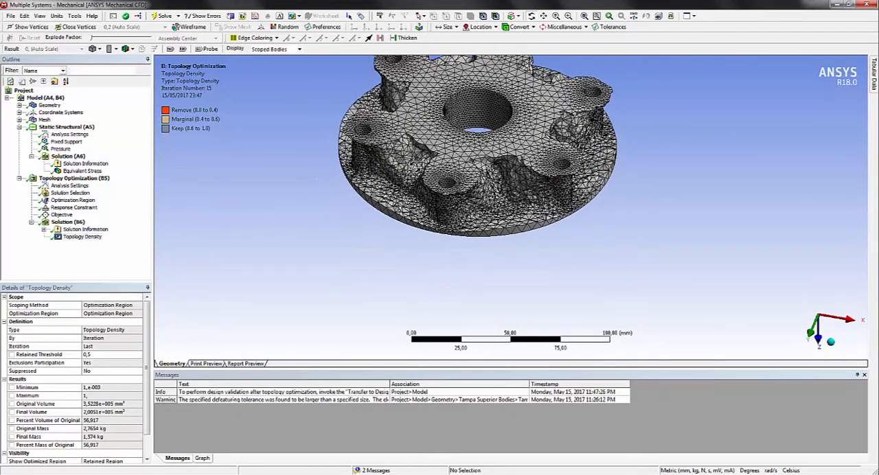
pyautogui.scroll(-1, 414, 165)
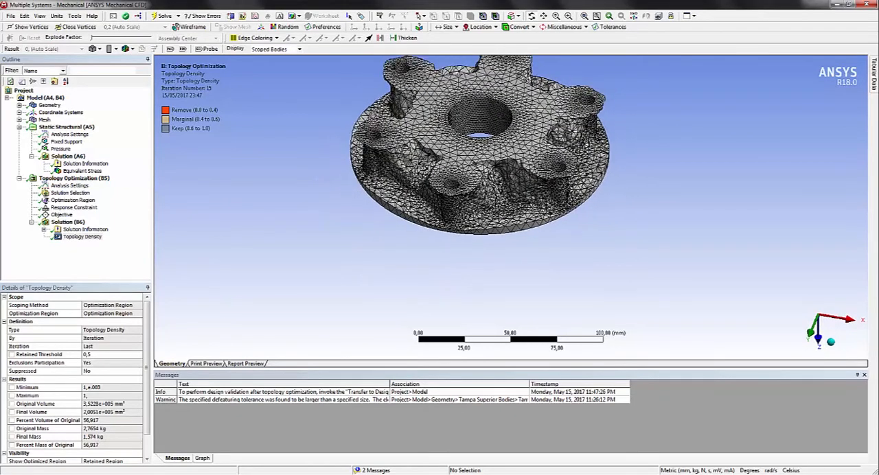
pyautogui.click(543, 18)
pyautogui.moveTo(498, 85); pyautogui.dragTo(486, 138)
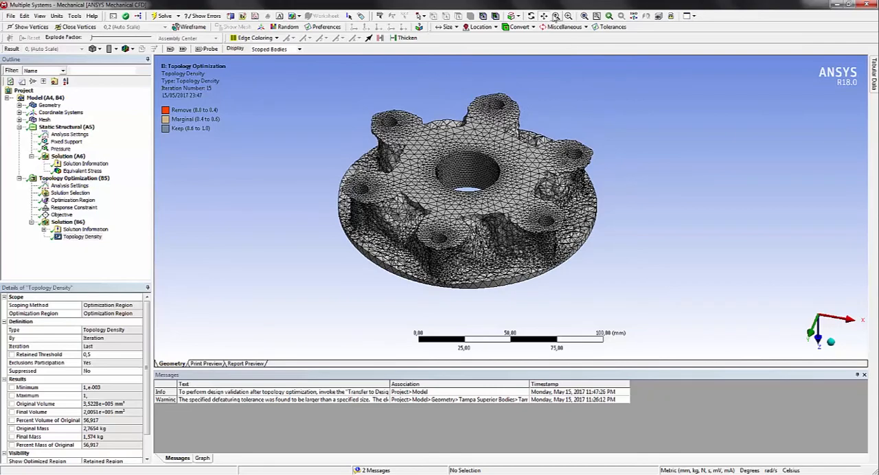
pyautogui.click(568, 16)
pyautogui.moveTo(354, 180); pyautogui.dragTo(440, 280)
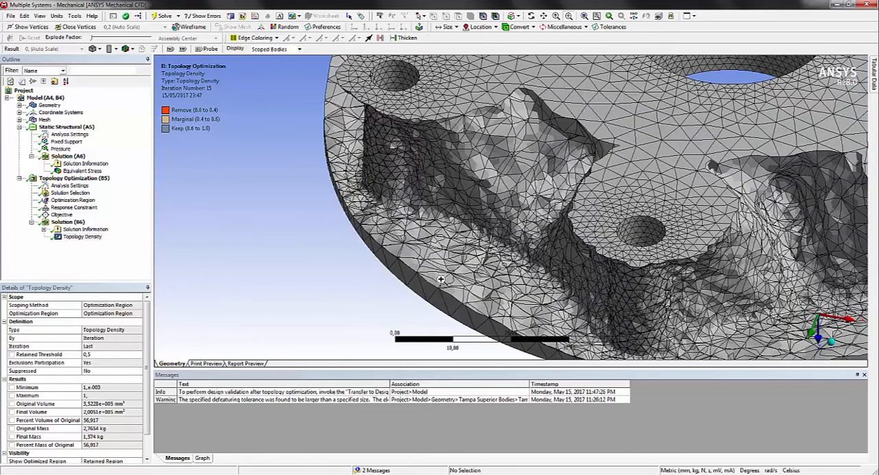
pyautogui.click(531, 15)
pyautogui.moveTo(560, 209); pyautogui.dragTo(591, 213)
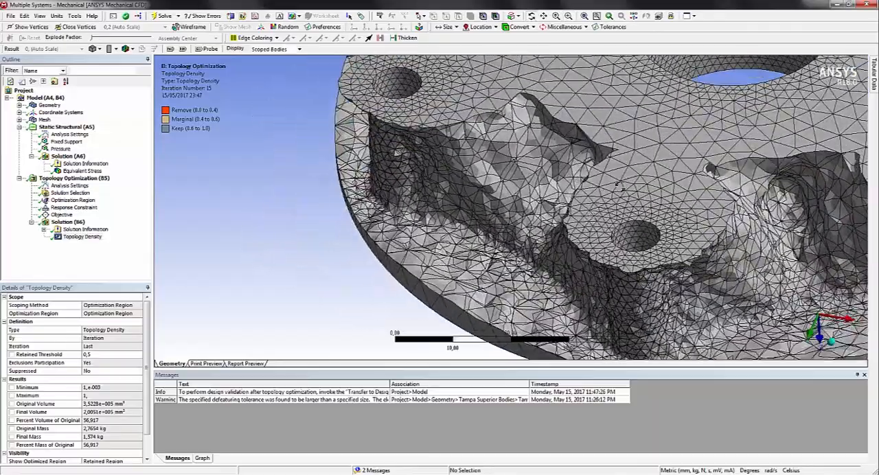
pyautogui.click(556, 16)
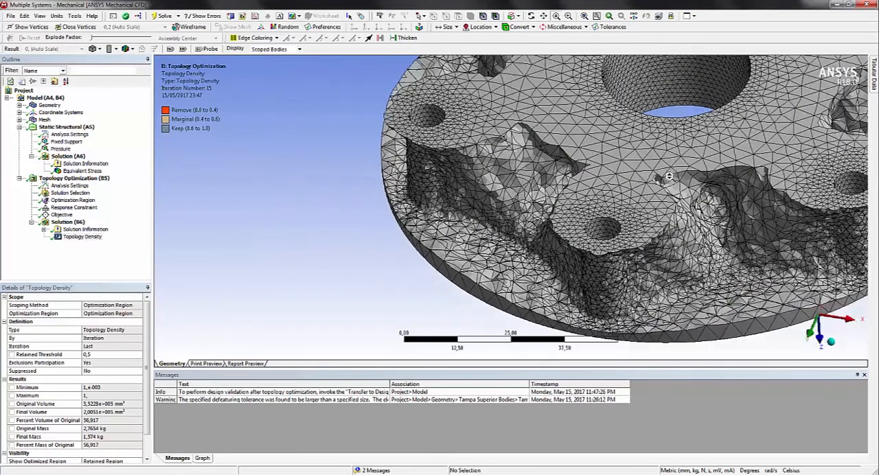
pyautogui.click(543, 16)
pyautogui.moveTo(641, 147); pyautogui.dragTo(518, 168)
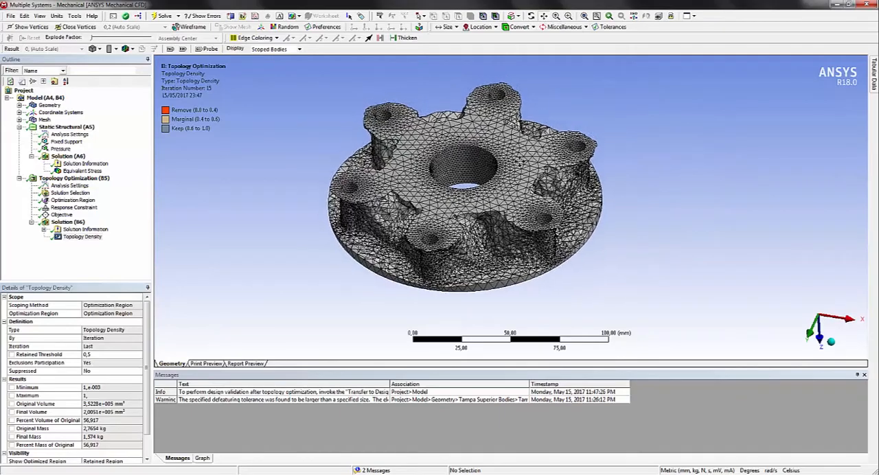
pyautogui.moveTo(535, 224)
pyautogui.mouseDown()
pyautogui.moveTo(511, 168)
pyautogui.moveTo(477, 186)
pyautogui.moveTo(465, 219)
pyautogui.moveTo(465, 190)
pyautogui.moveTo(522, 202)
pyautogui.moveTo(534, 228)
pyautogui.mouseUp()
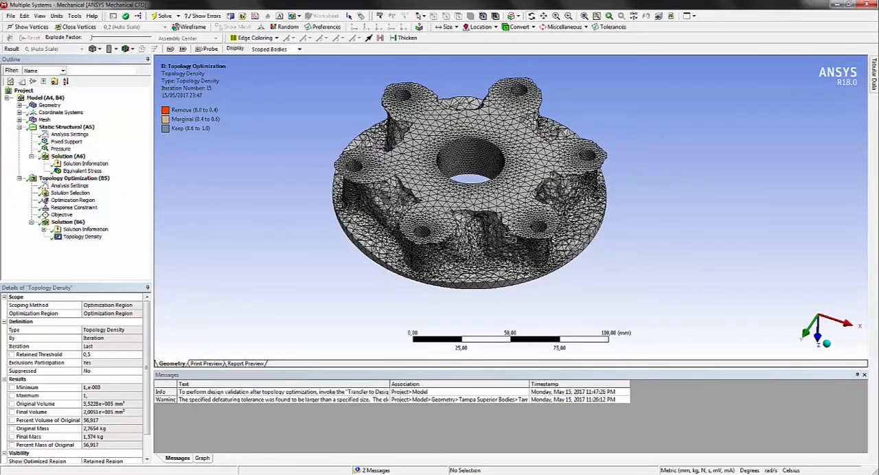
pyautogui.moveTo(566, 264); pyautogui.dragTo(391, 188)
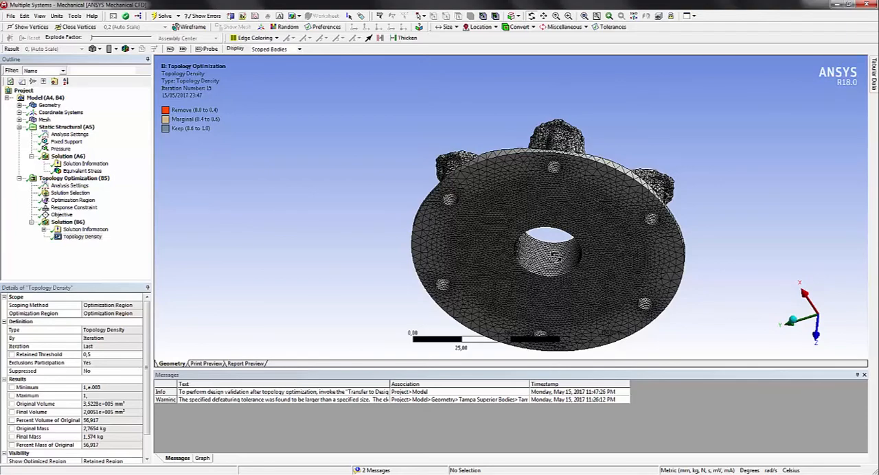
pyautogui.moveTo(511, 184); pyautogui.dragTo(524, 274)
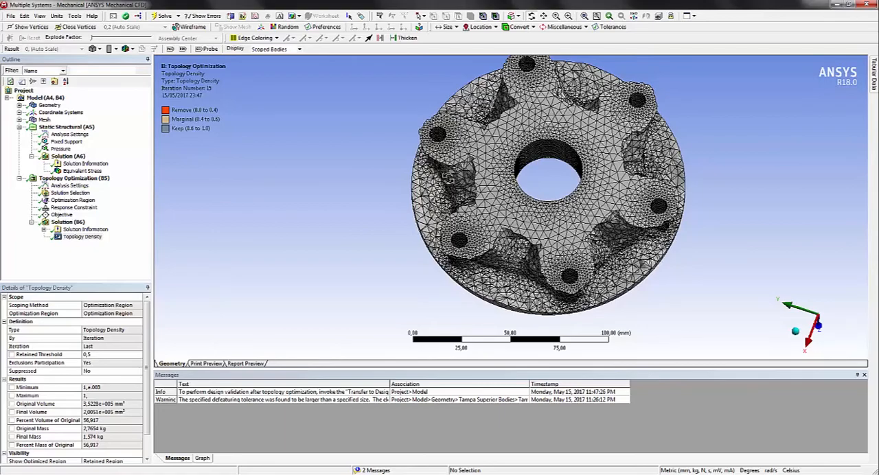
pyautogui.moveTo(596, 244); pyautogui.dragTo(628, 207)
pyautogui.moveTo(698, 197); pyautogui.dragTo(745, 125)
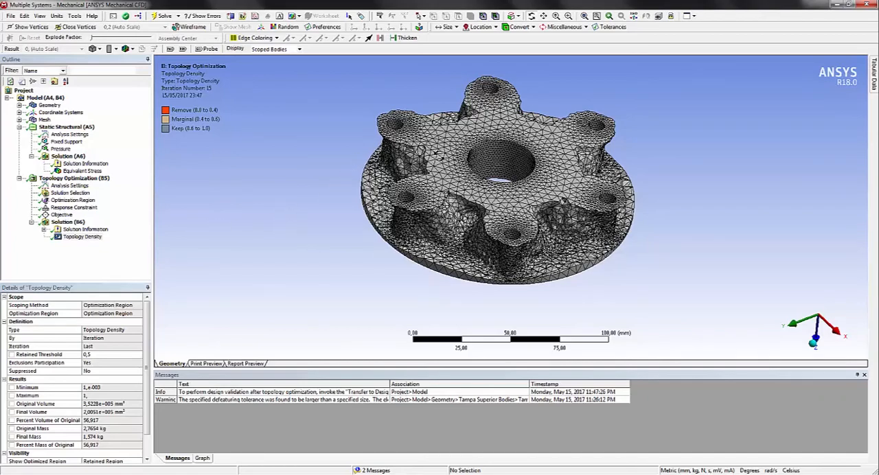
# Export the Topology Density result as an STL file in the Apresentação folder, overwriting the existing "tampa sup2"
pyautogui.rightClick(70, 237)
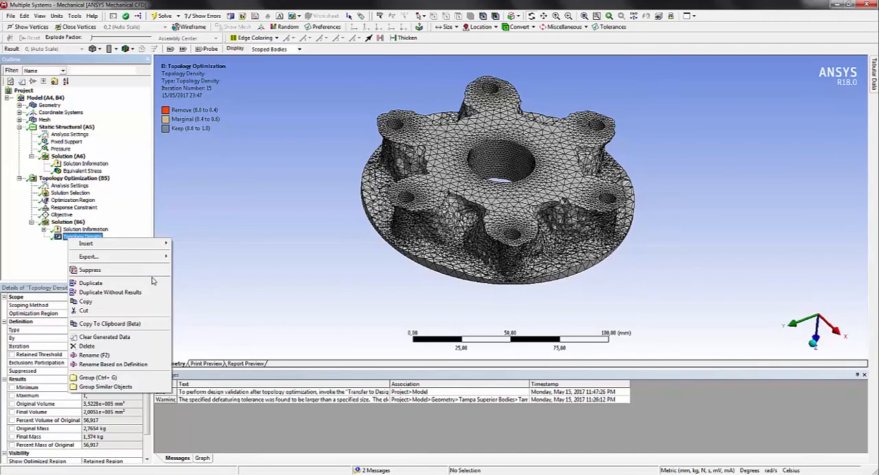
pyautogui.moveTo(159, 257)
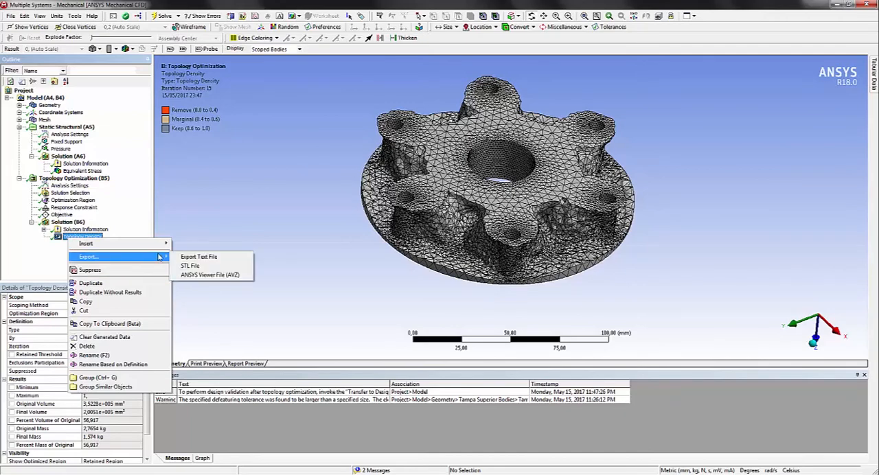
pyautogui.click(190, 265)
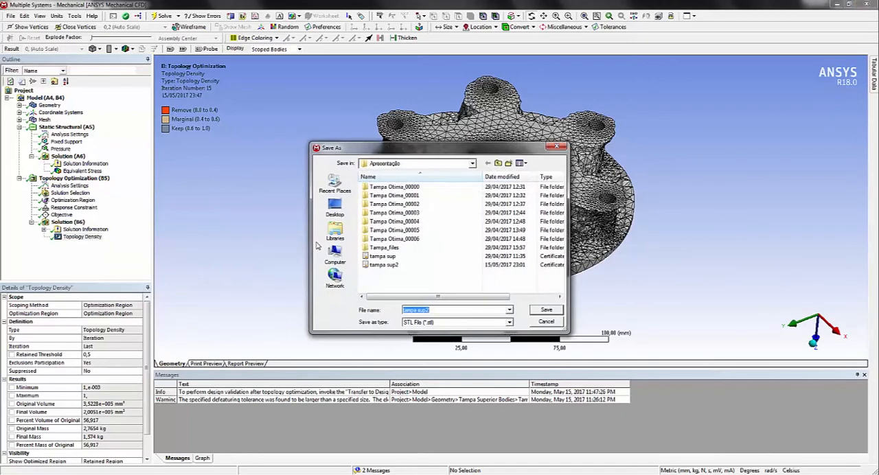
pyautogui.click(386, 266)
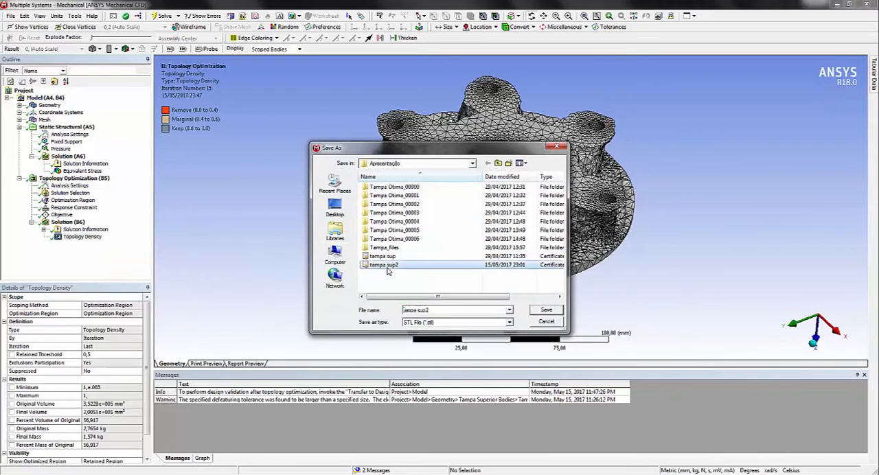
pyautogui.click(547, 311)
pyautogui.click(481, 275)
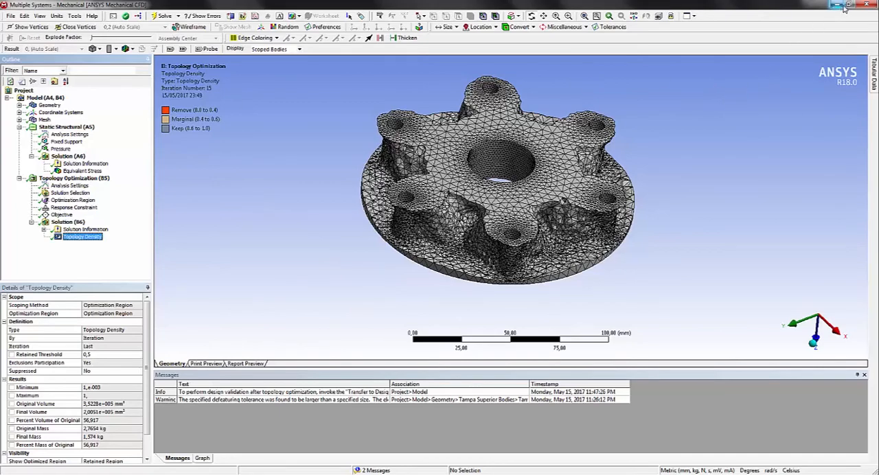
# Close Mechanical to return to Workbench, add a standalone Geometry system below the Static Structural system, and select its Geometry cell
pyautogui.click(869, 6)
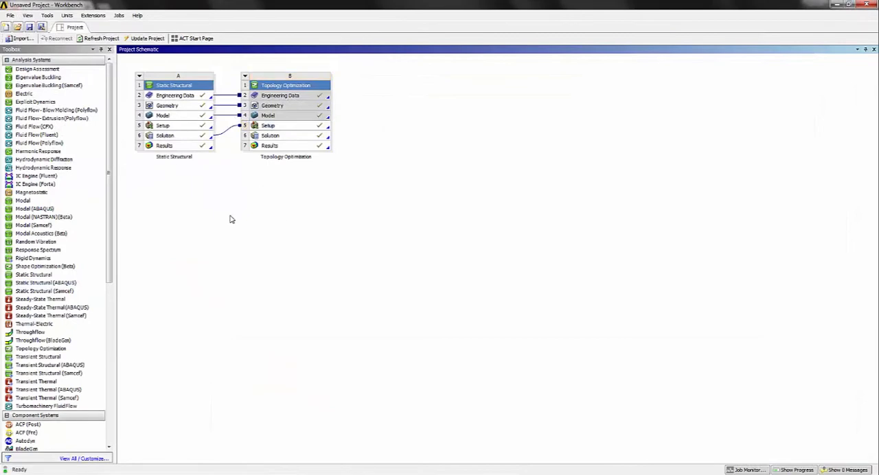
pyautogui.scroll(-5, 52, 339)
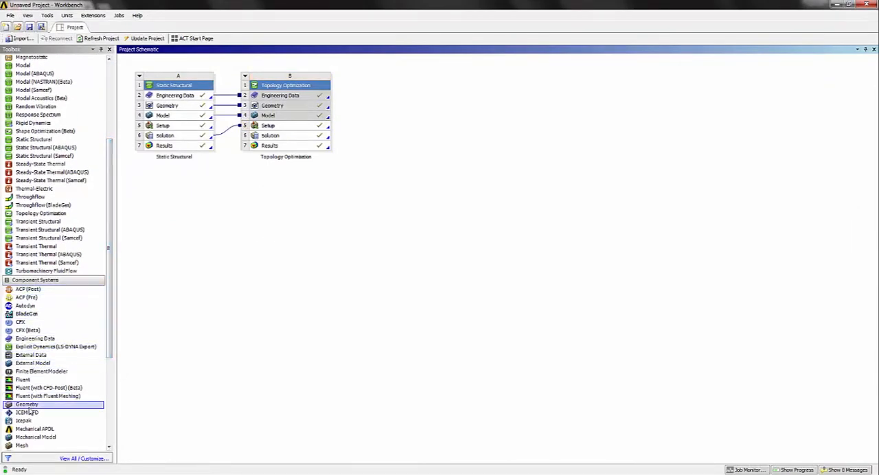
pyautogui.moveTo(27, 404); pyautogui.dragTo(218, 275)
pyautogui.moveTo(177, 187); pyautogui.dragTo(173, 180)
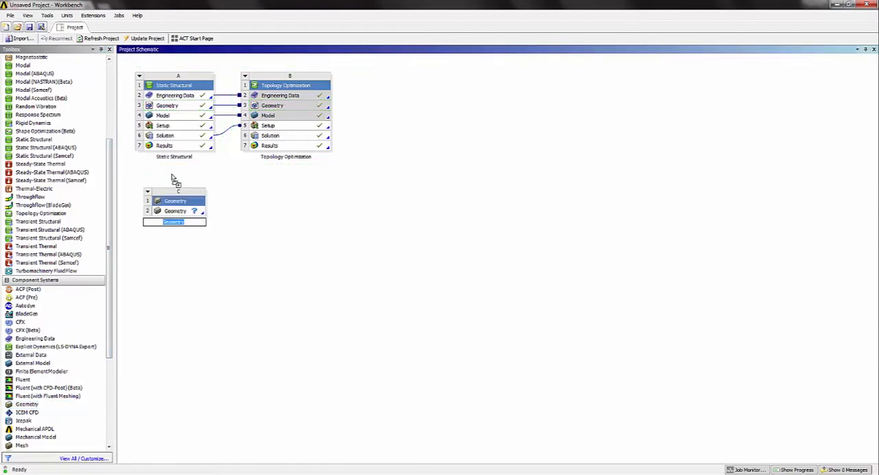
pyautogui.press('Return')
pyautogui.click(172, 211)
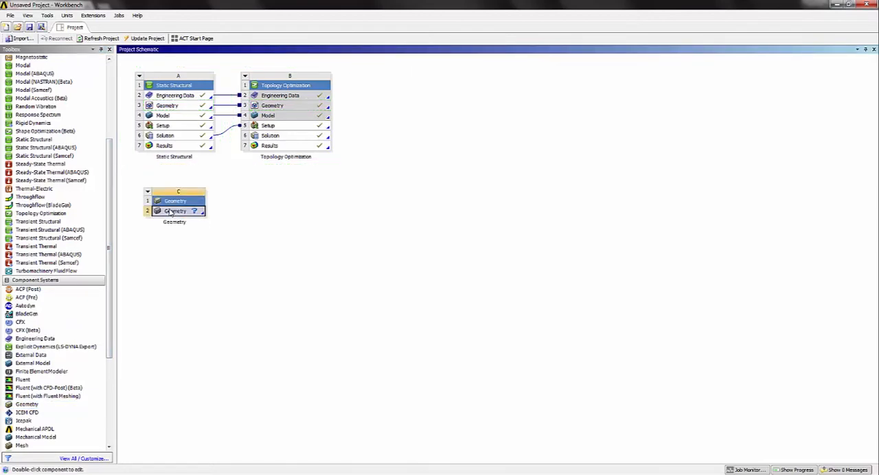
# Import "tampa sup2.stl" into the standalone Geometry system, open it for editing in SpaceClaim and dismiss the welcome window
pyautogui.rightClick(171, 212)
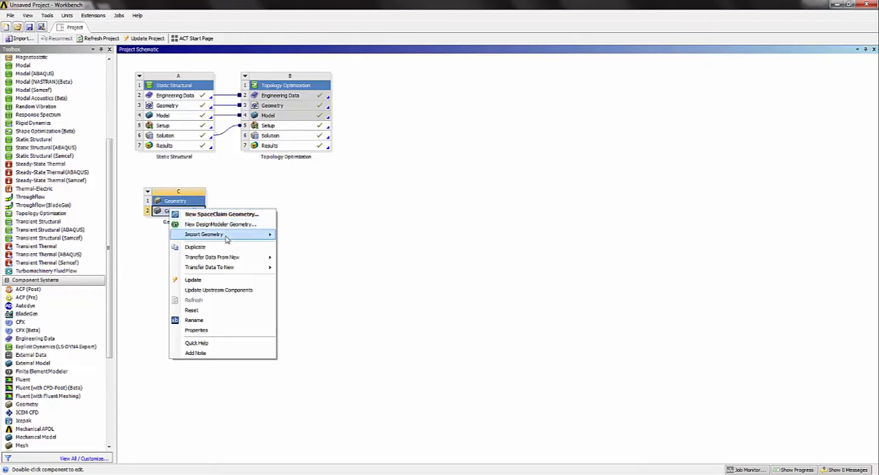
pyautogui.moveTo(227, 238)
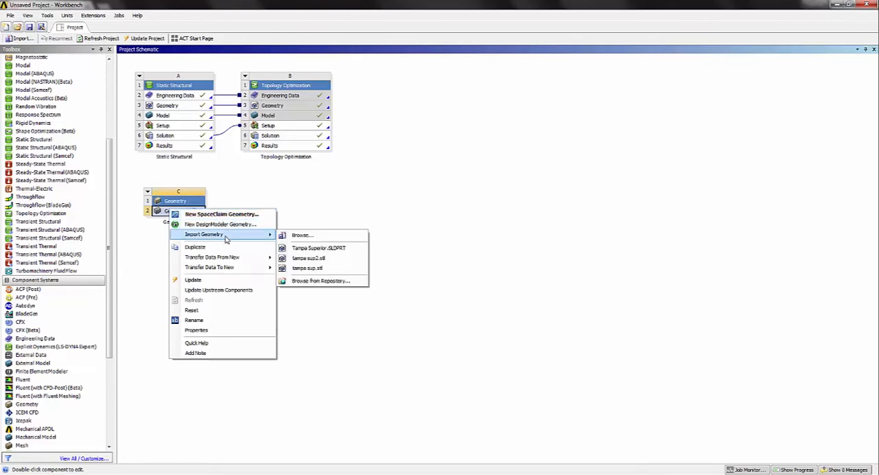
pyautogui.click(311, 260)
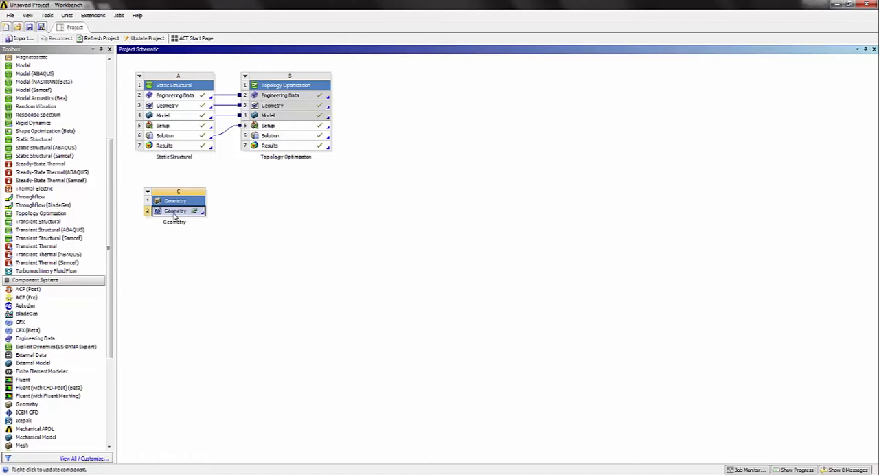
pyautogui.rightClick(174, 217)
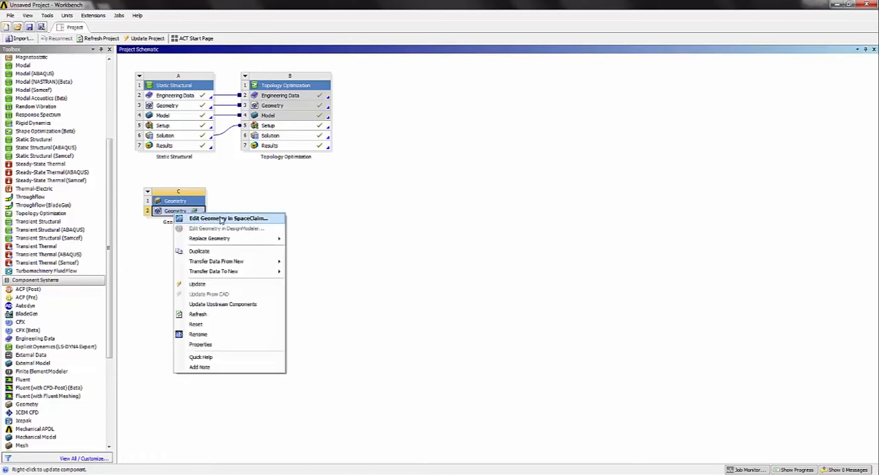
pyautogui.click(232, 218)
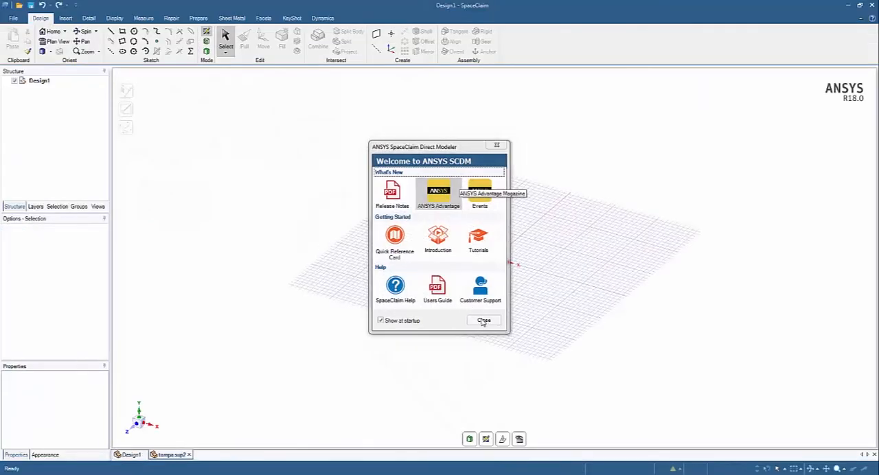
pyautogui.click(485, 322)
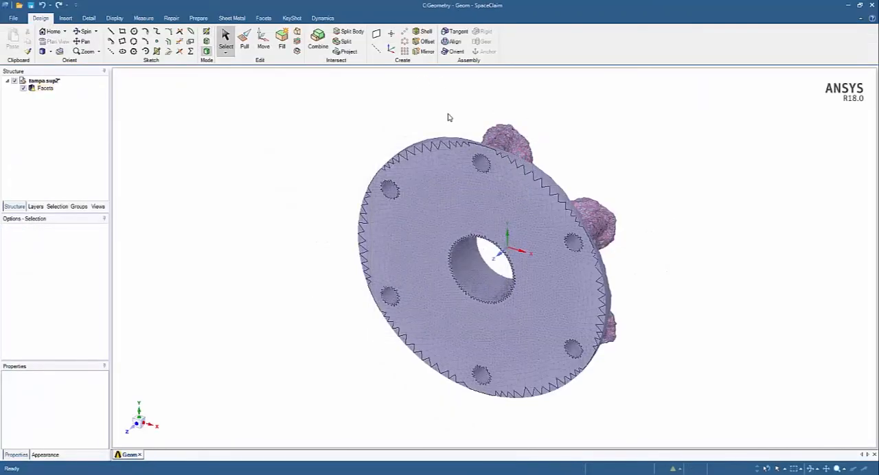
pyautogui.moveTo(534, 145); pyautogui.dragTo(392, 127, button='middle')
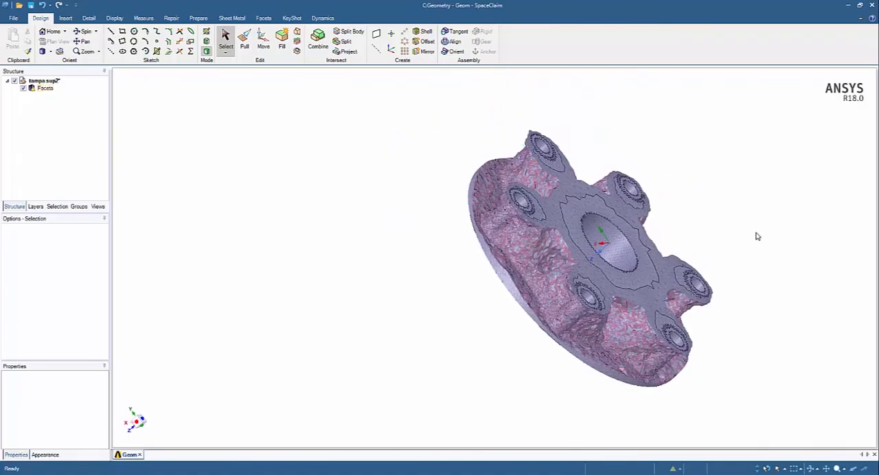
pyautogui.moveTo(757, 235); pyautogui.dragTo(659, 275, button='middle')
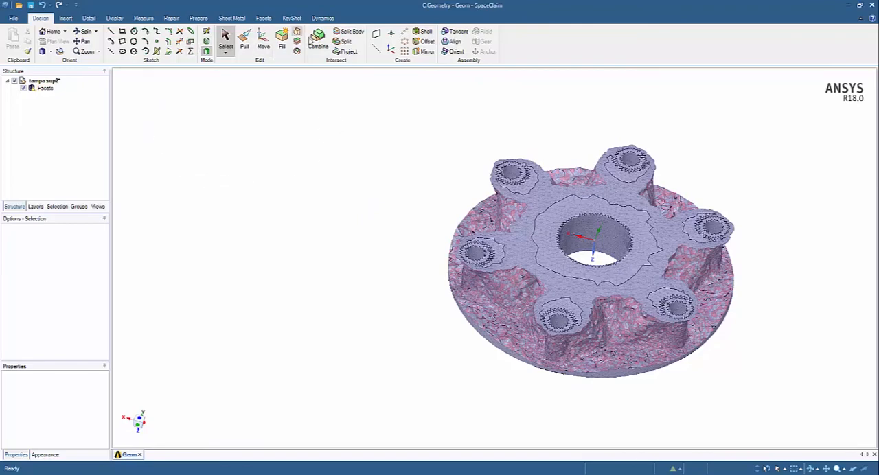
pyautogui.moveTo(694, 313)
pyautogui.mouseDown(button='middle')
pyautogui.moveTo(604, 257)
pyautogui.moveTo(717, 303)
pyautogui.moveTo(715, 320)
pyautogui.moveTo(692, 316)
pyautogui.mouseUp(button='middle')
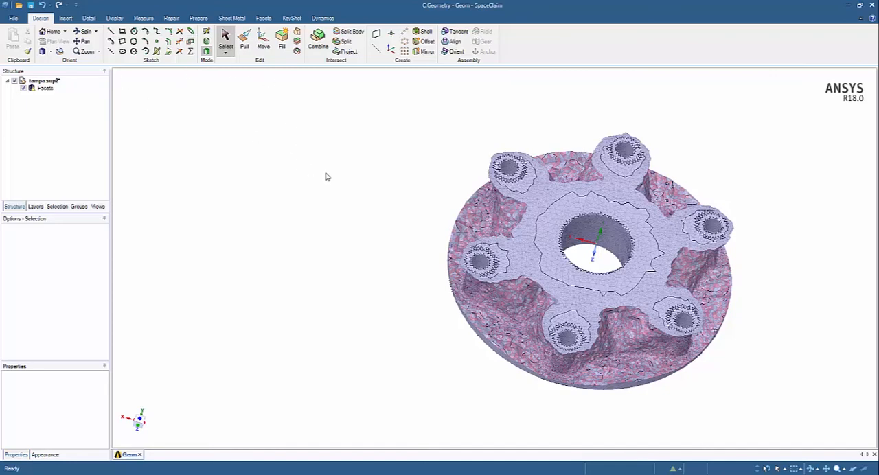
pyautogui.click(199, 18)
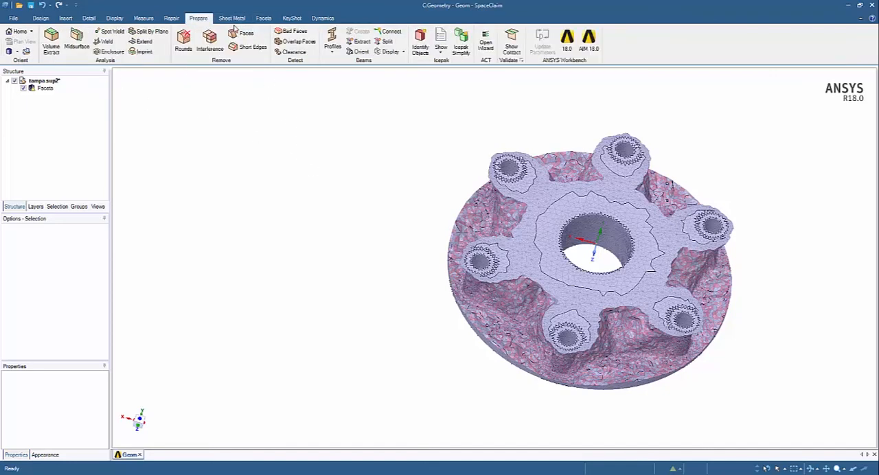
pyautogui.click(264, 18)
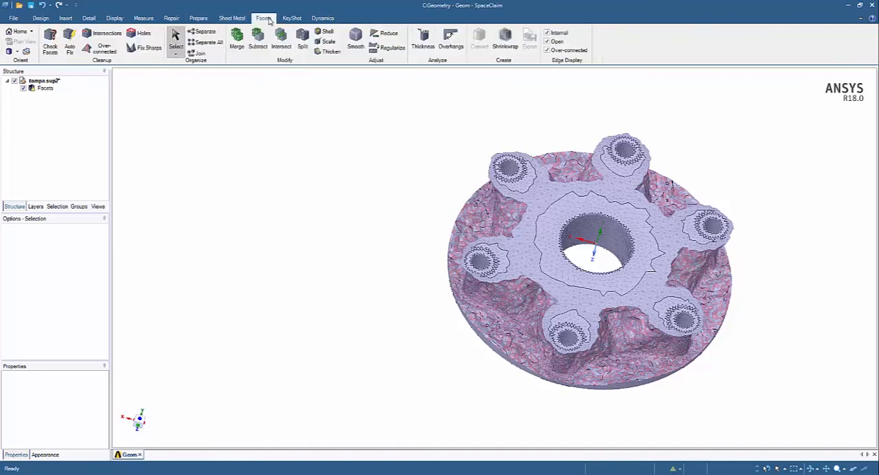
pyautogui.click(236, 38)
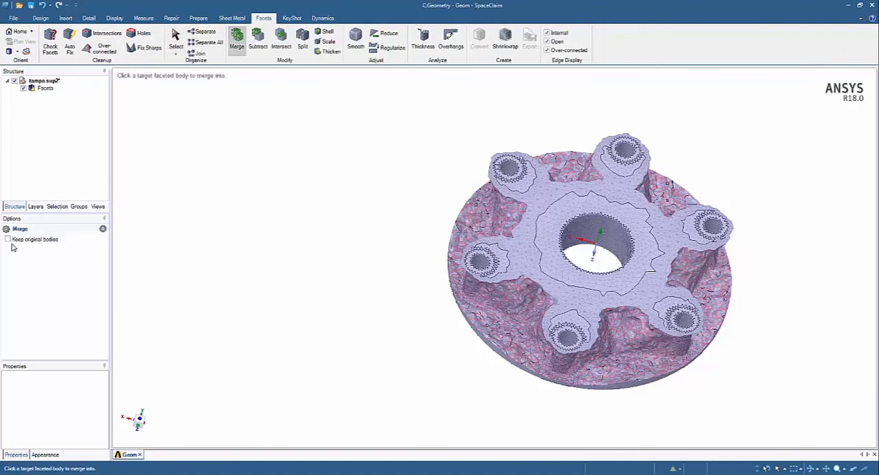
pyautogui.click(42, 83)
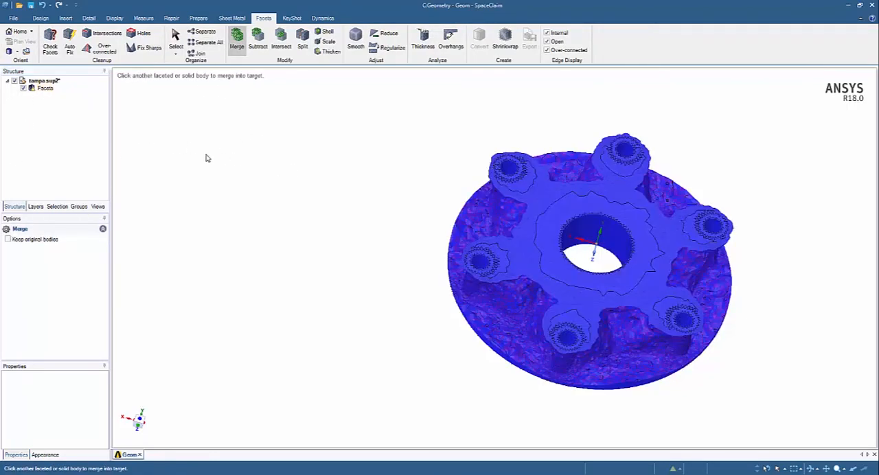
# Smooth the cover's entire faceted body using the Approximate smooth type and a 60° angle threshold
pyautogui.click(354, 42)
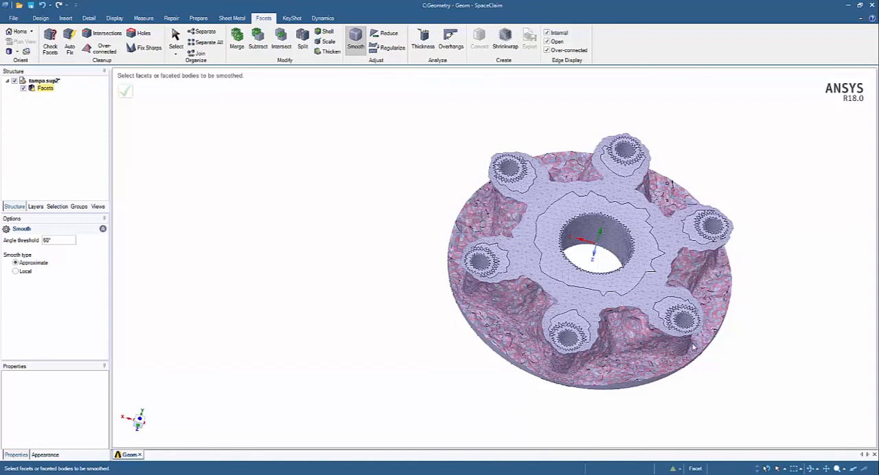
pyautogui.moveTo(694, 346); pyautogui.dragTo(432, 251, button='middle')
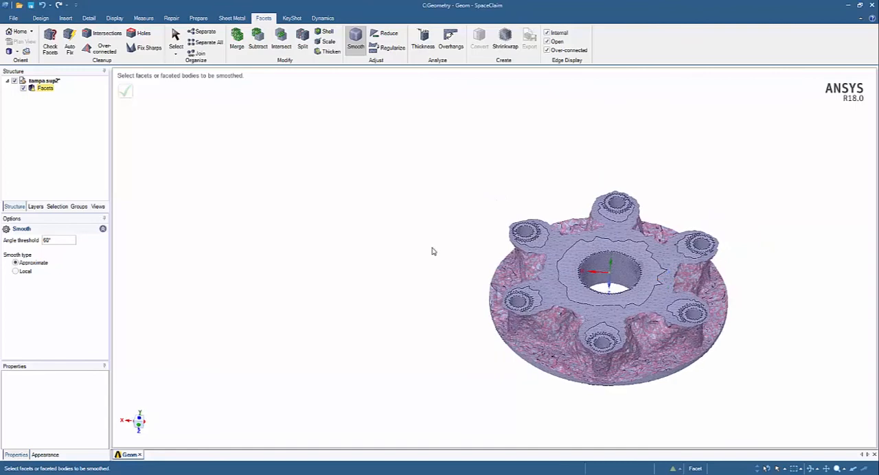
pyautogui.click(47, 90)
pyautogui.click(127, 93)
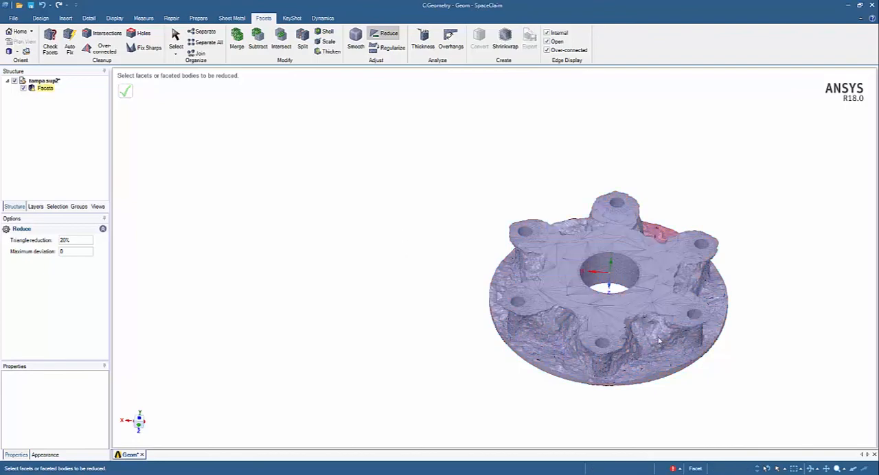
# Examine the processed facets of the cover close up around the central bore, the bolt bosses and the pockets between them
pyautogui.scroll(5, 664, 341)
pyautogui.scroll(-8, 664, 341)
pyautogui.scroll(3, 655, 329)
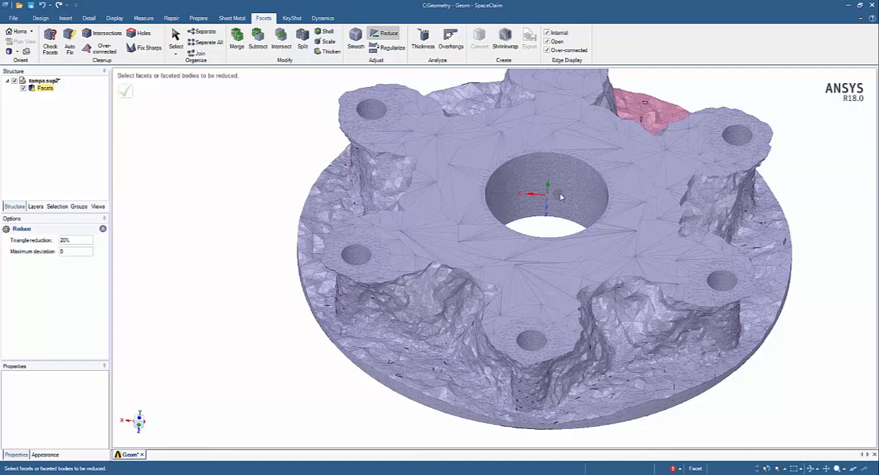
pyautogui.moveTo(575, 167)
pyautogui.mouseDown(button='middle')
pyautogui.moveTo(568, 235)
pyautogui.moveTo(581, 260)
pyautogui.moveTo(584, 227)
pyautogui.moveTo(549, 147)
pyautogui.mouseUp(button='middle')
pyautogui.scroll(-4, 582, 260)
pyautogui.scroll(2, 606, 271)
pyautogui.moveTo(576, 188)
pyautogui.mouseDown(button='middle')
pyautogui.moveTo(564, 184)
pyautogui.moveTo(576, 190)
pyautogui.mouseUp(button='middle')
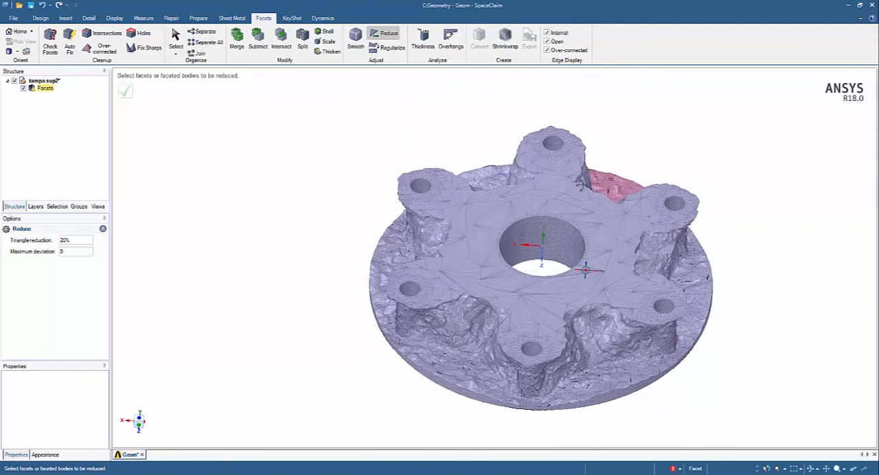